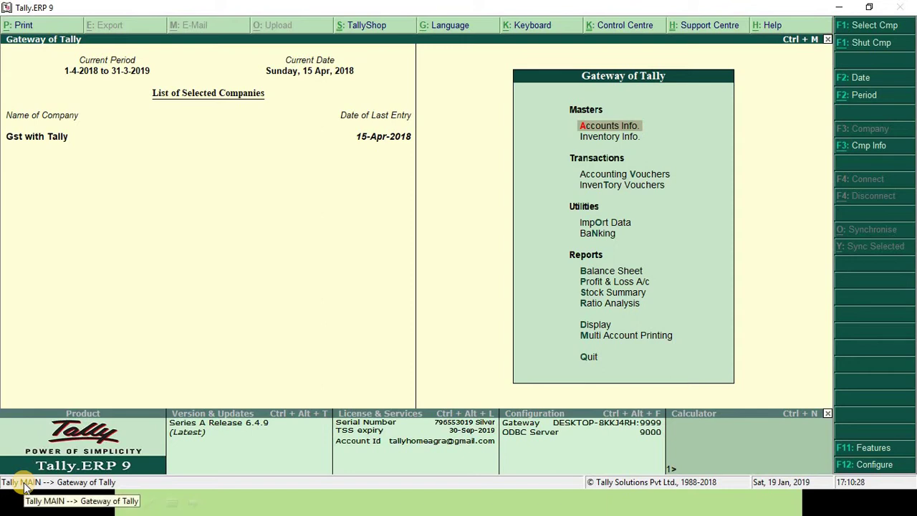
View the GSTR-3B report among the GST statutory reports and return to the Gateway of Tally
key("d")
key("u")
key("g")
key("3")
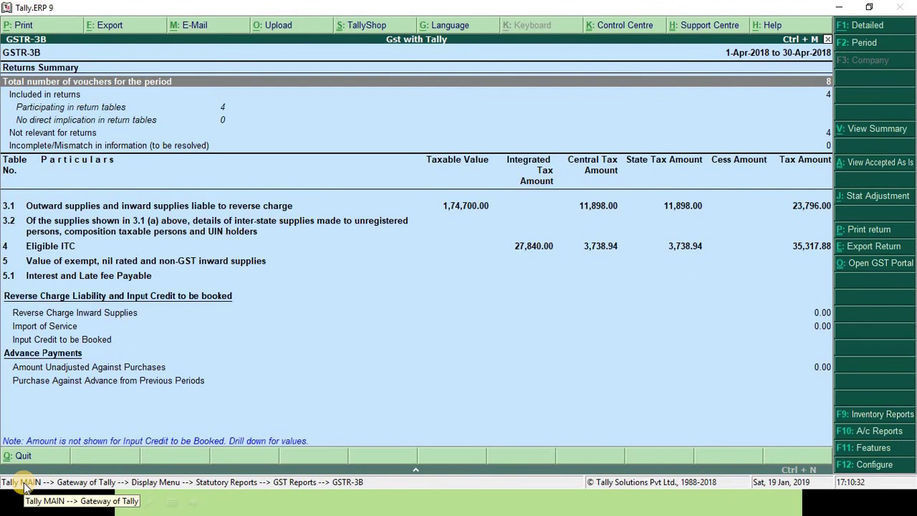
key("Escape")
key("Escape")
key("Escape")
key("Escape")
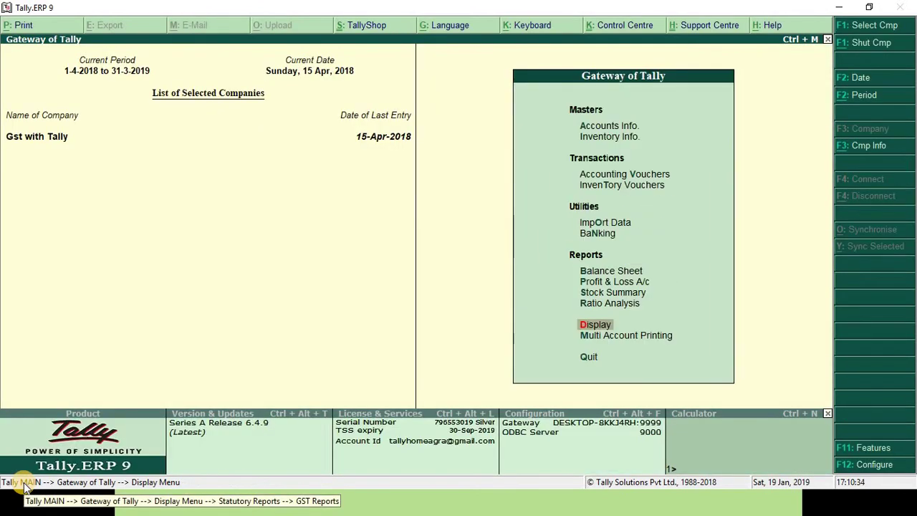
View the GSTR-1 report among the GST statutory reports and return to the Gateway of Tally
key("d")
key("u")
key("g")
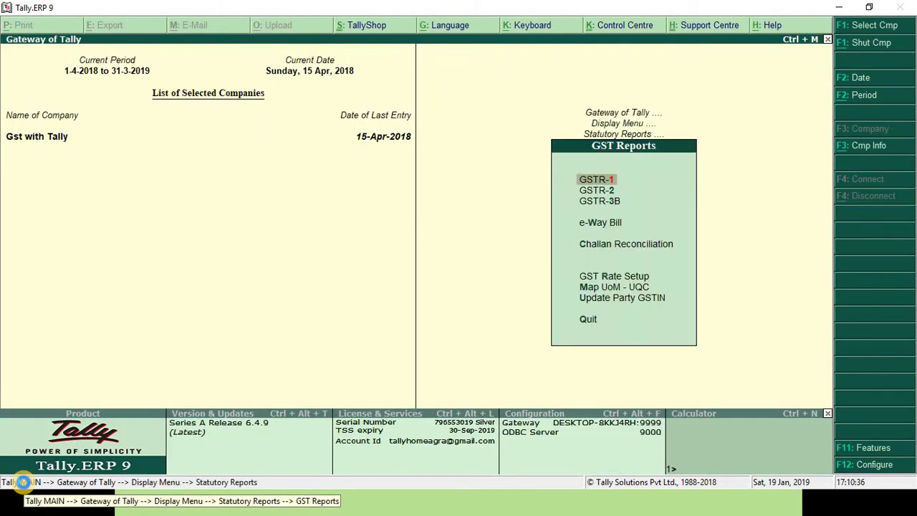
key("1")
key("Escape")
key("Escape")
key("Escape")
key("Escape")
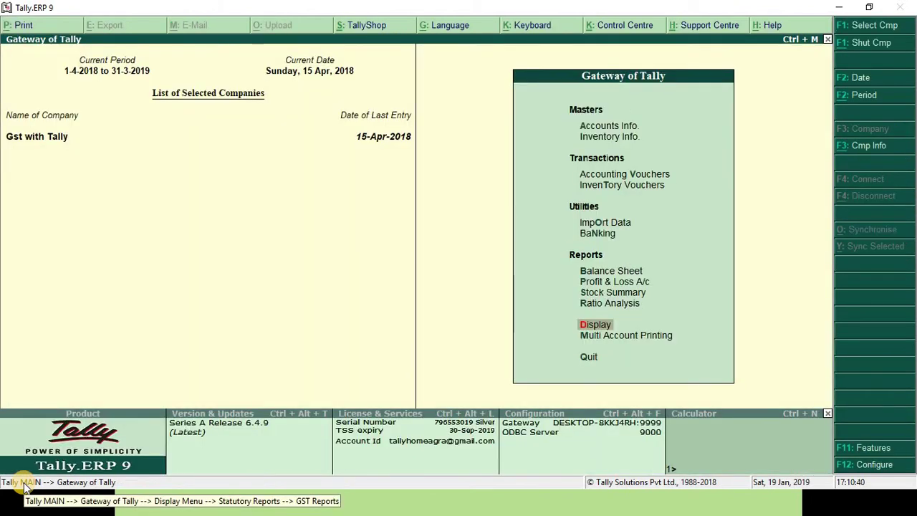
Open a blank stock item creation form, quit it without saving and return to the Gateway of Tally
key("i")
key("i")
key("c")
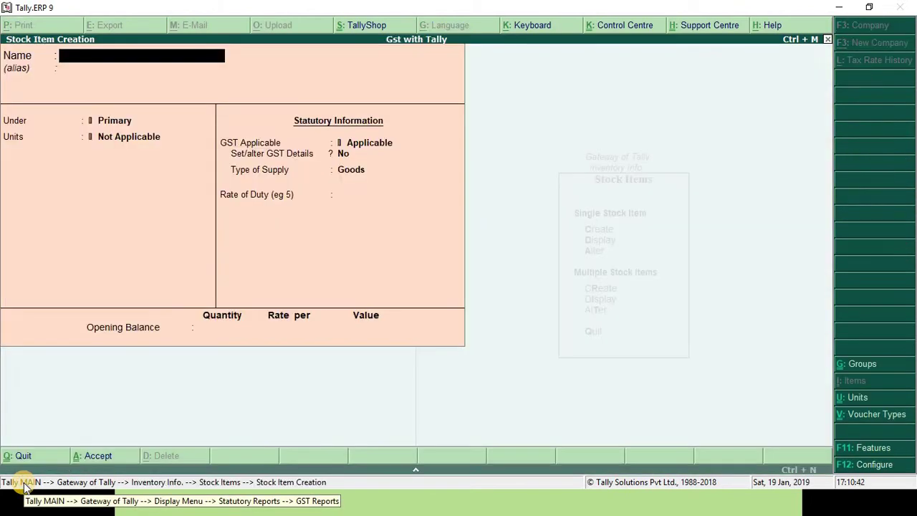
key("Escape")
key("y")
key("Escape")
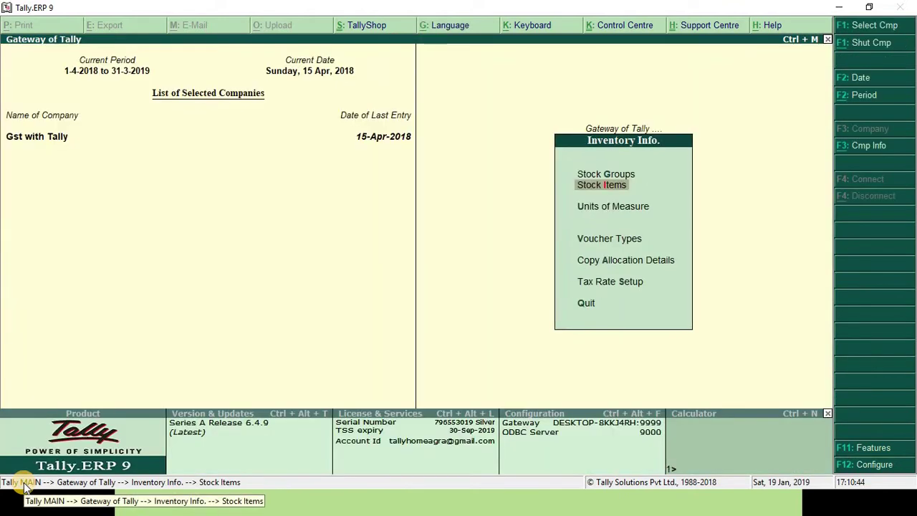
key("Escape")
key("Escape")
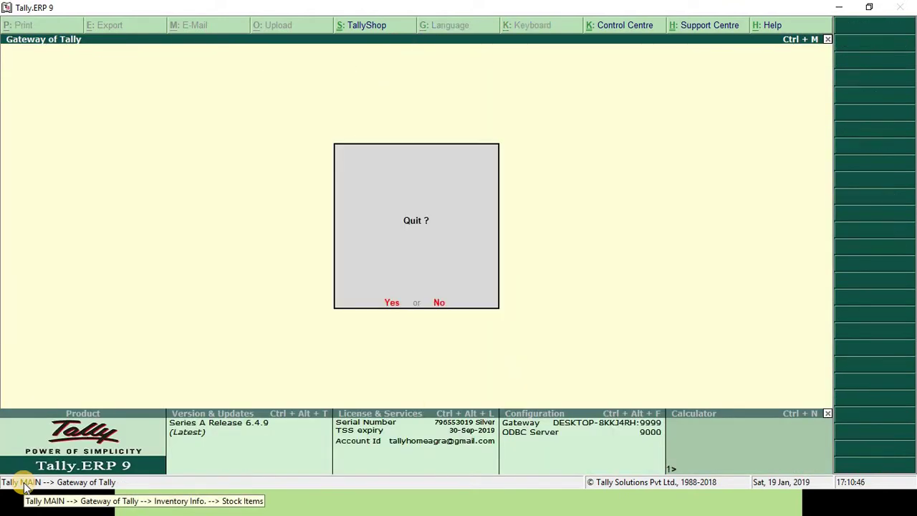
key("n")
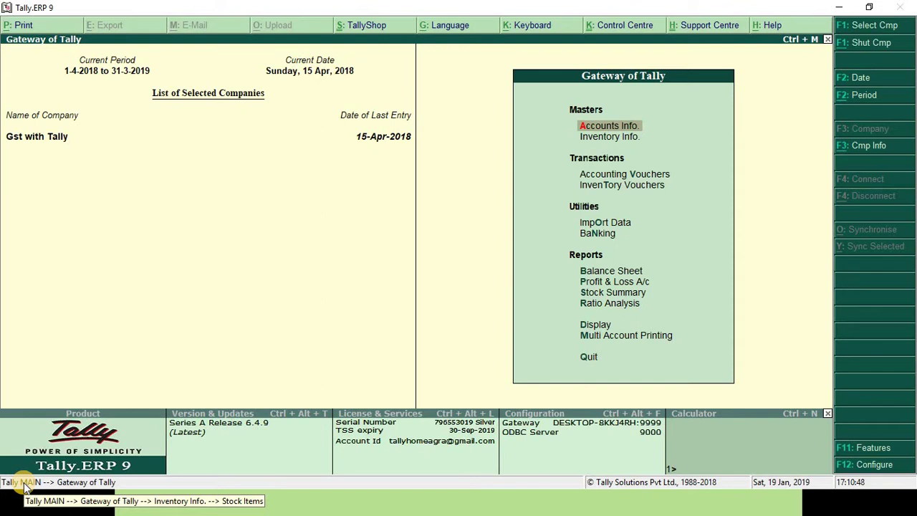
Bring up the list of ledgers in the account books and return to the Gateway of Tally
key("d")
key("a")
key("l")
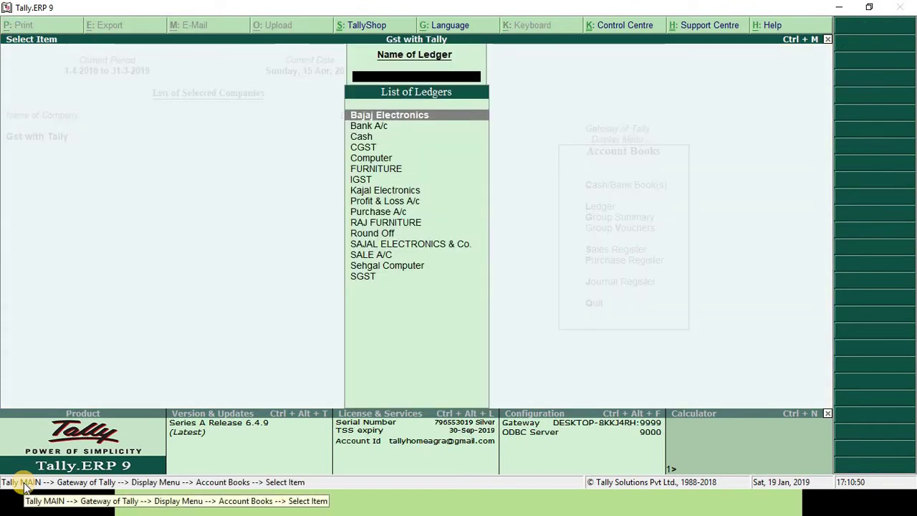
key("Escape")
key("Escape")
key("Escape")
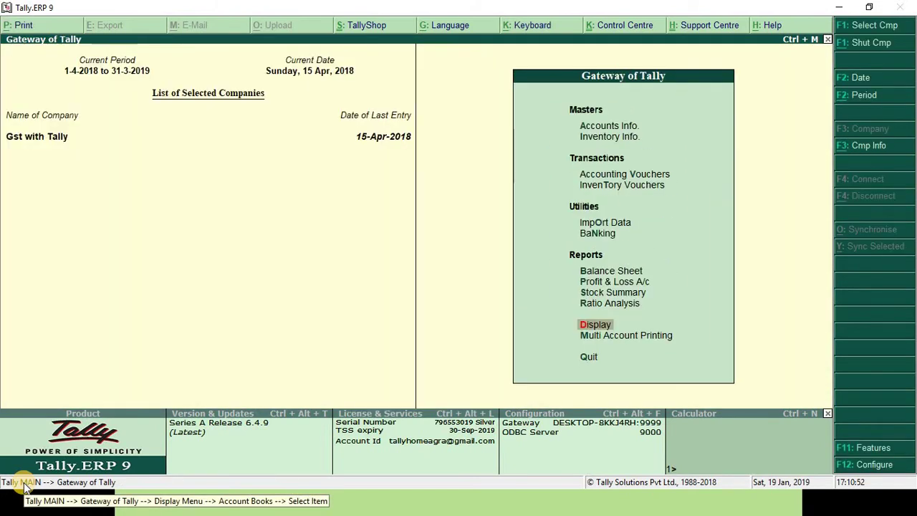
View the monthly Purchase Register in the account books and return to the Gateway of Tally
key("d")
key("a")
key("p")
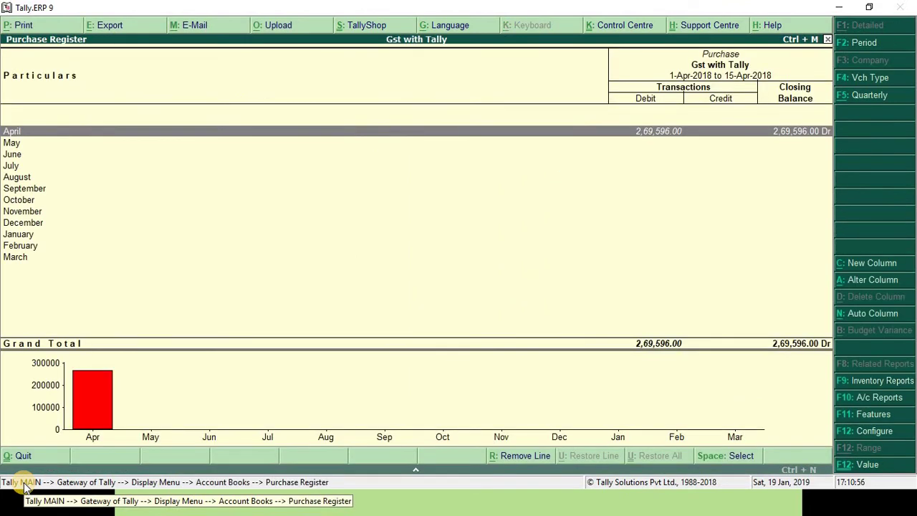
key("Escape")
key("Escape")
key("Escape")
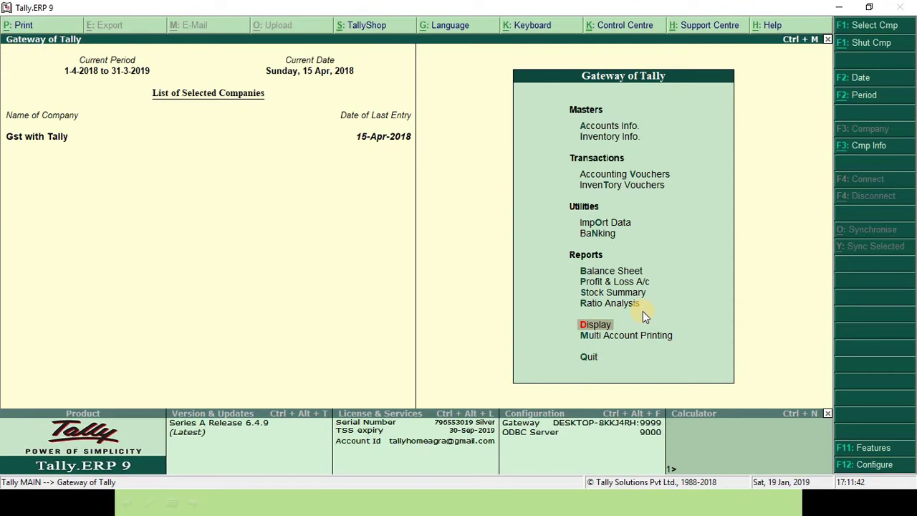
Open a blank single-ledger creation form and return to the Gateway of Tally without saving
key("a")
key("l")
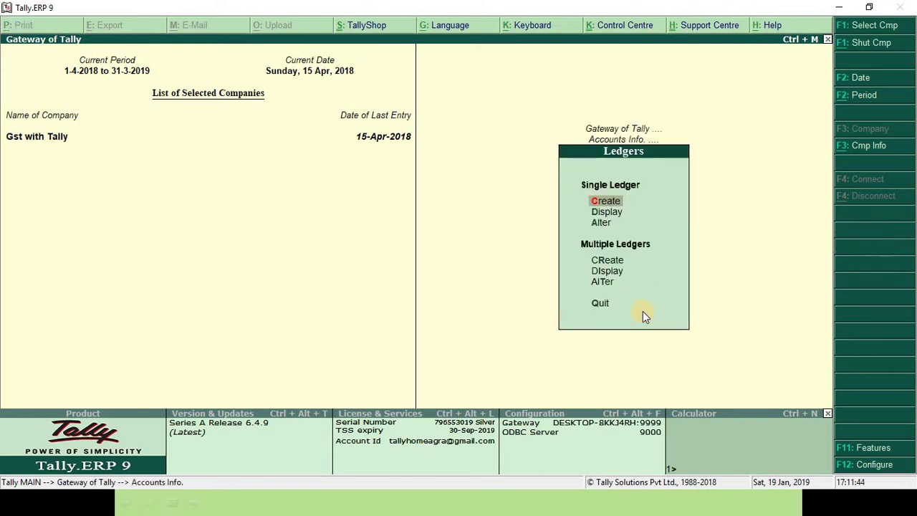
key("c")
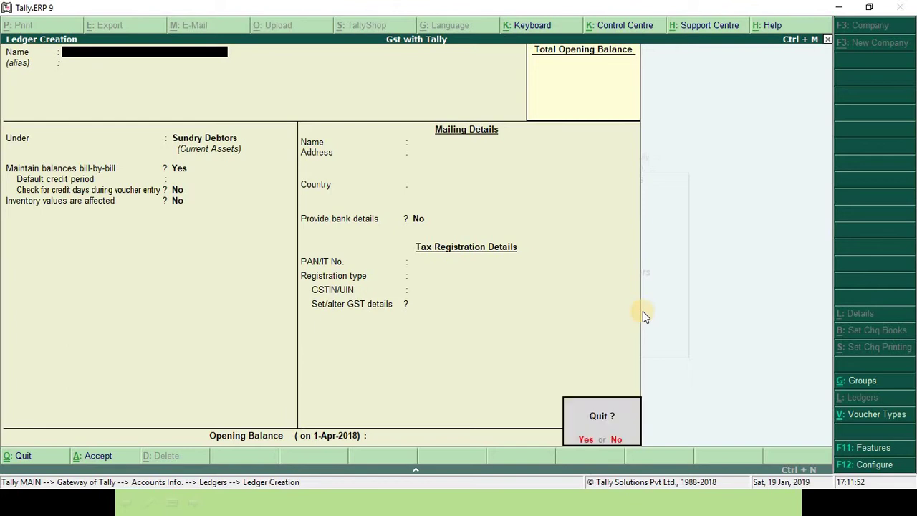
key("Escape")
key("Escape")
key("Escape")
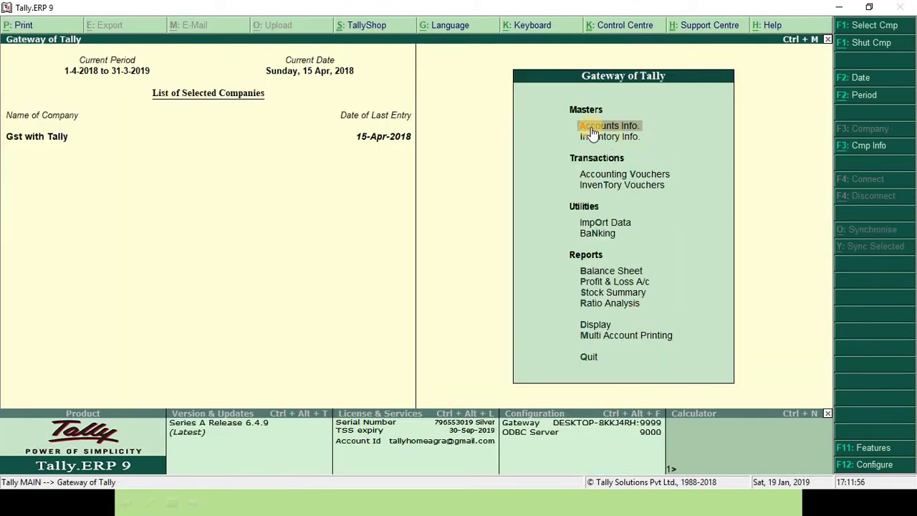
Reopen the Ledger Creation screen by way of Accounts Info and quit it back to the Gateway of Tally
key("Return")
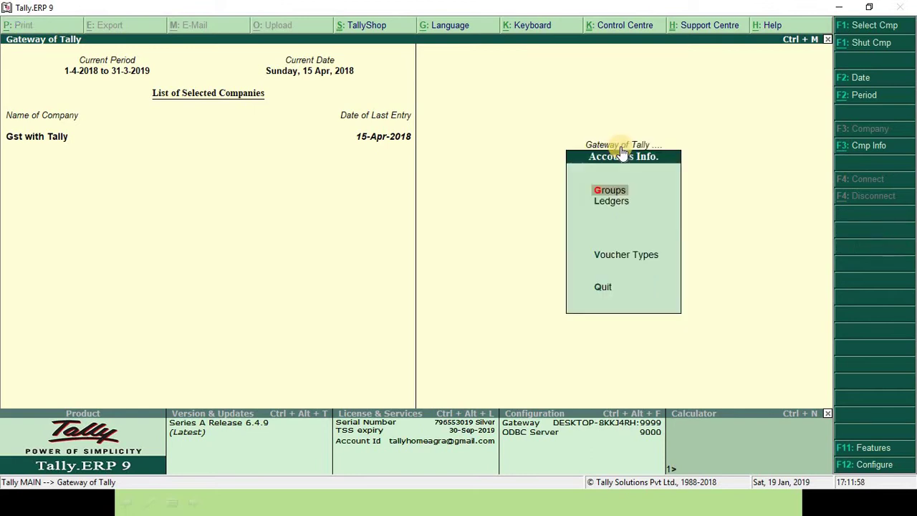
key("l")
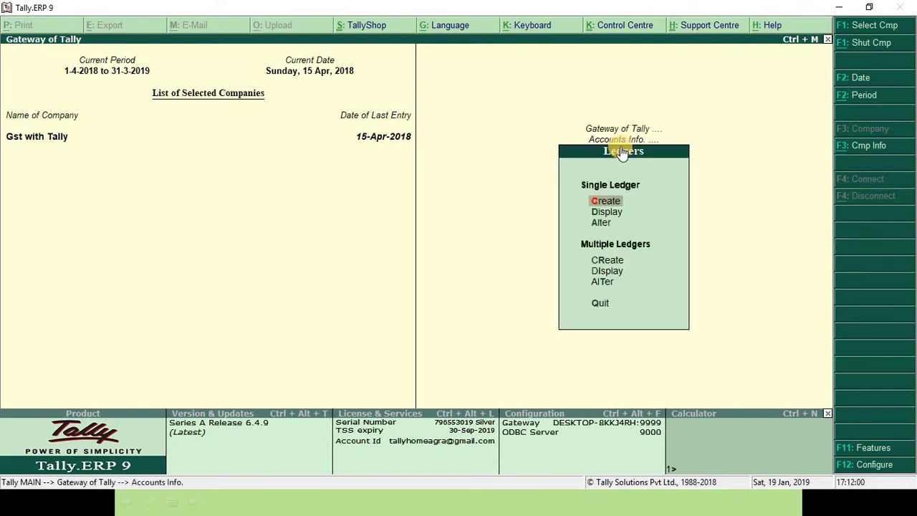
key("c")
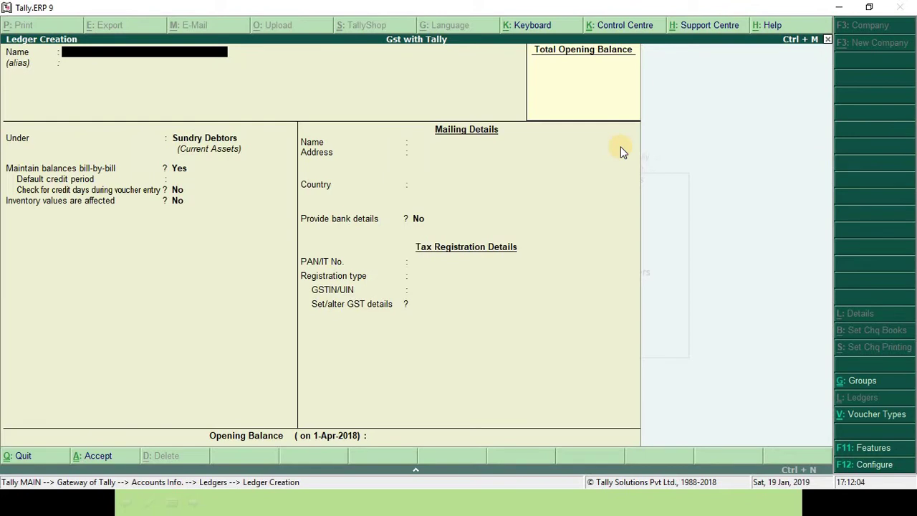
key("Escape")
key("y")
key("Escape")
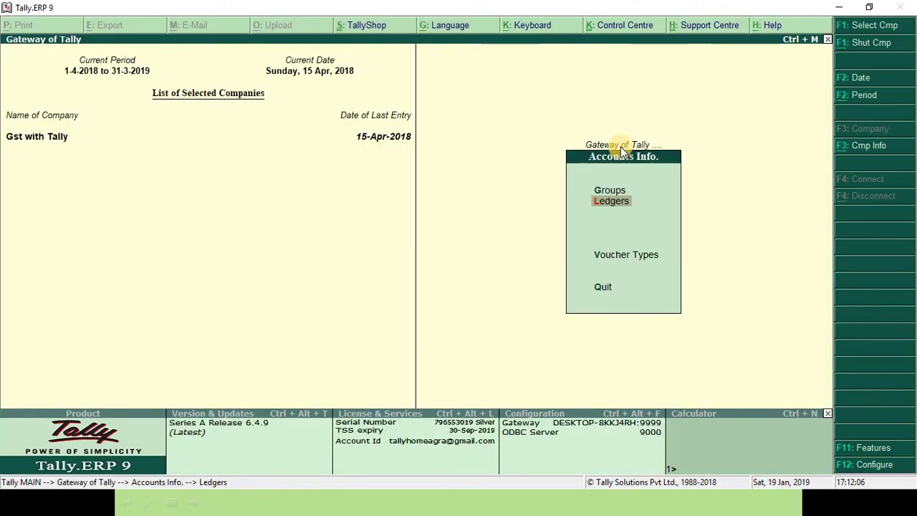
key("Escape")
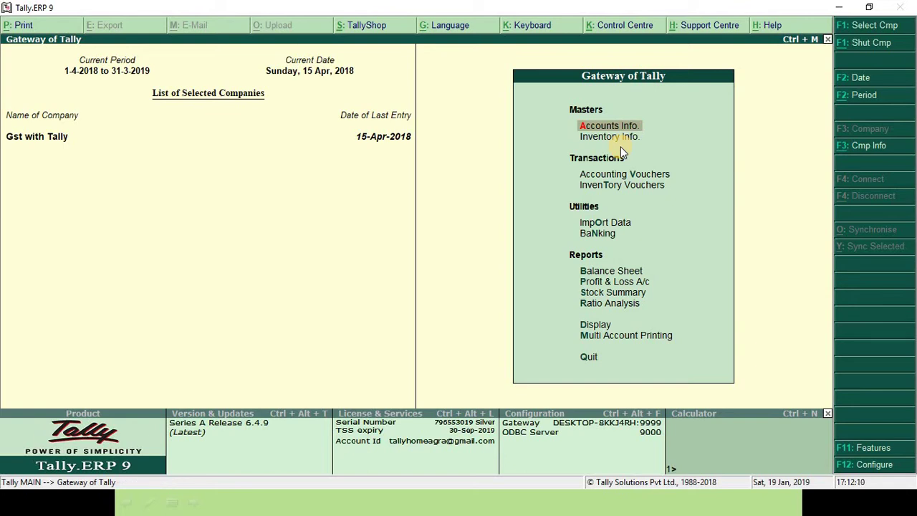
Open the single-group creation form, leave it unsaved, and revisit the Groups options before returning to the Gateway of Tally
key("Return")
key("Return")
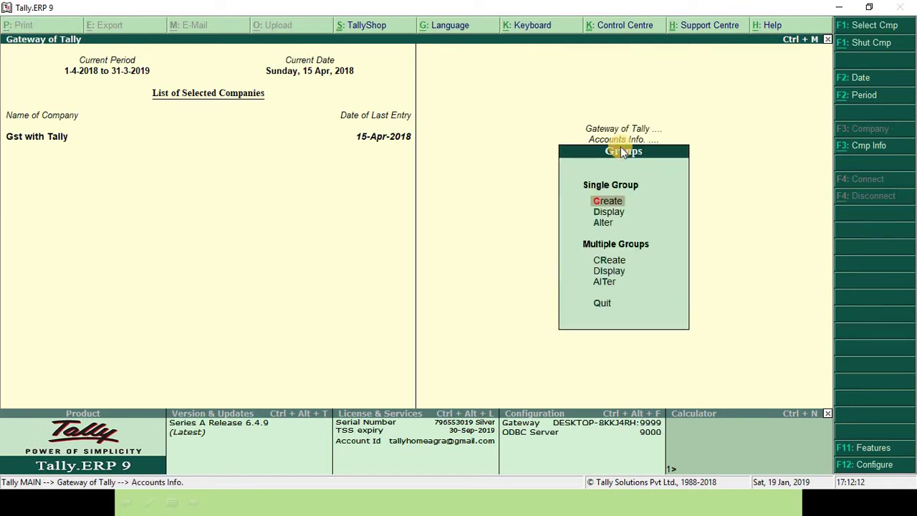
key("Return")
key("Escape")
key("Escape")
key("Escape")
key("Return")
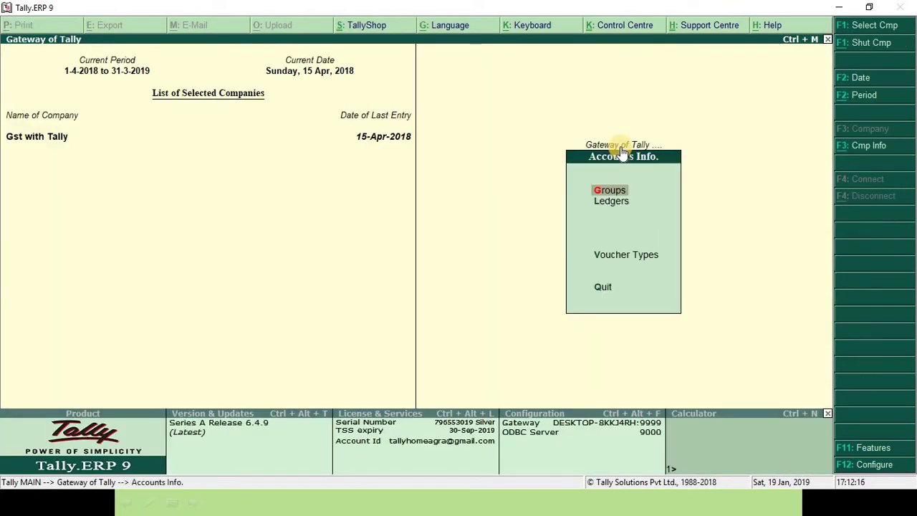
key("Return")
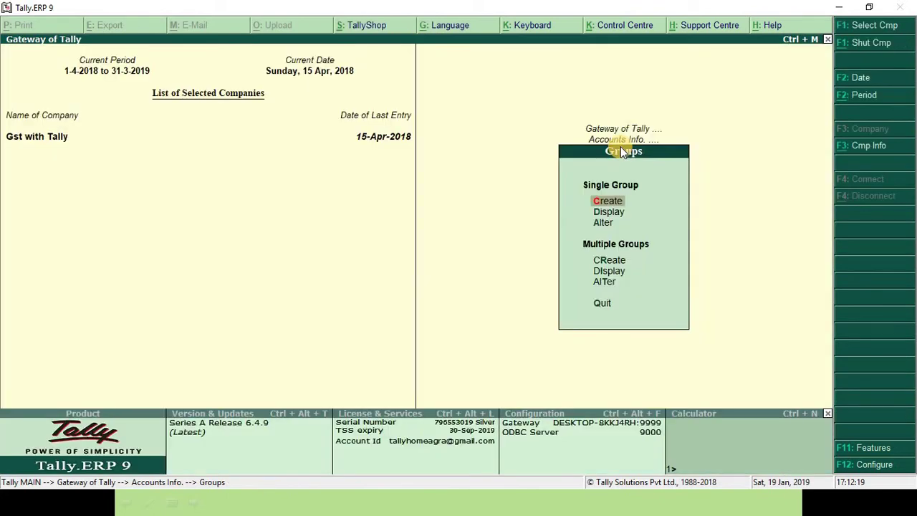
key("Escape")
key("Escape")
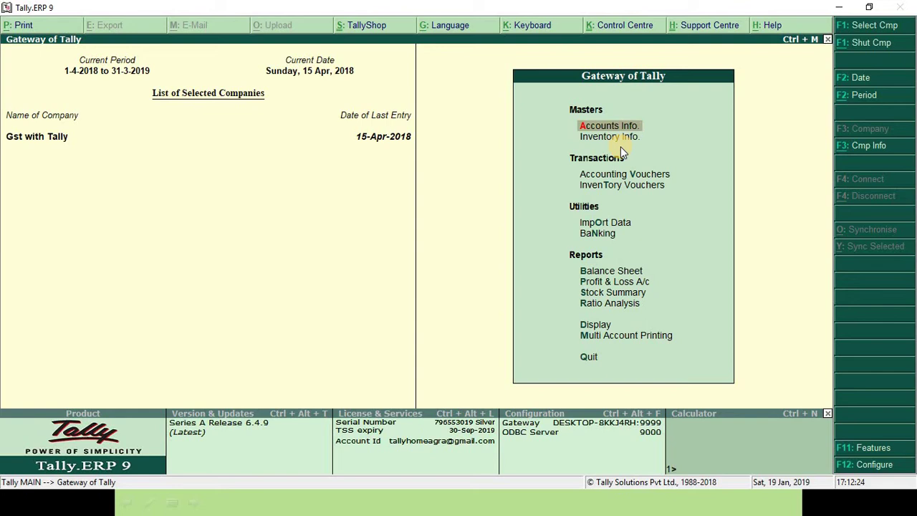
Bring up the list of ledgers available for single-ledger alteration and leave without selecting one
key("Return")
key("l")
key("a")
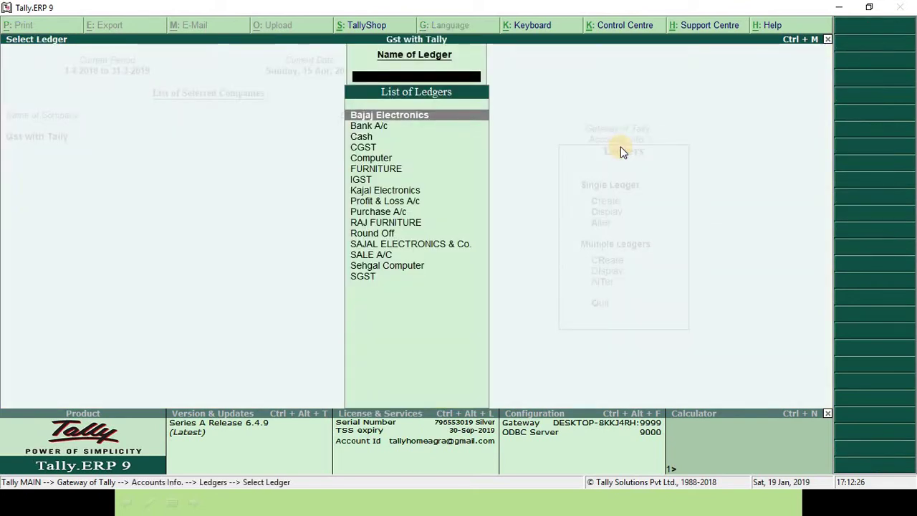
key("Escape")
key("Escape")
key("Escape")
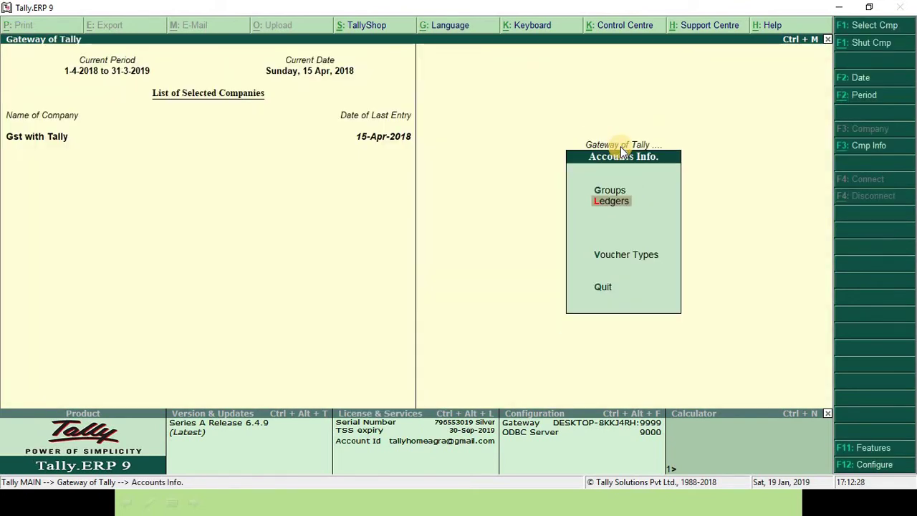
Show the single and multiple ledger options in Accounts Info and return to the Gateway of Tally without quitting
key("Return")
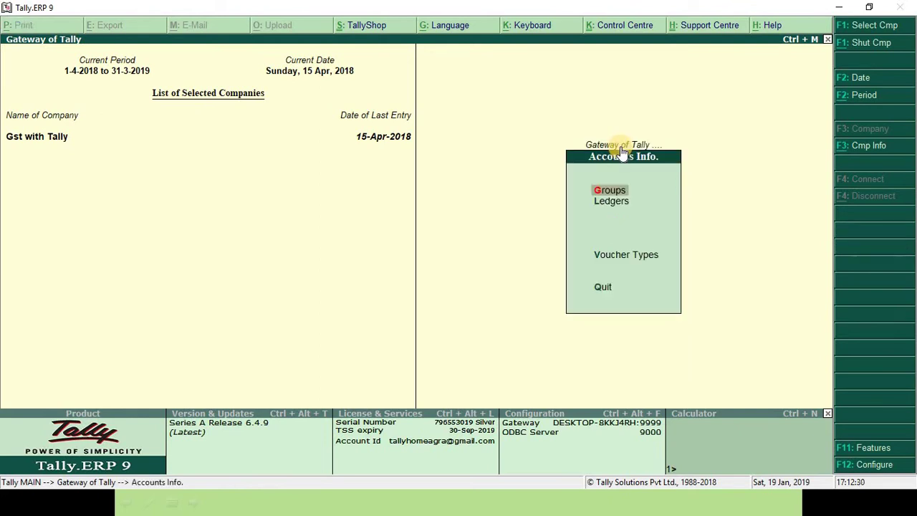
key("l")
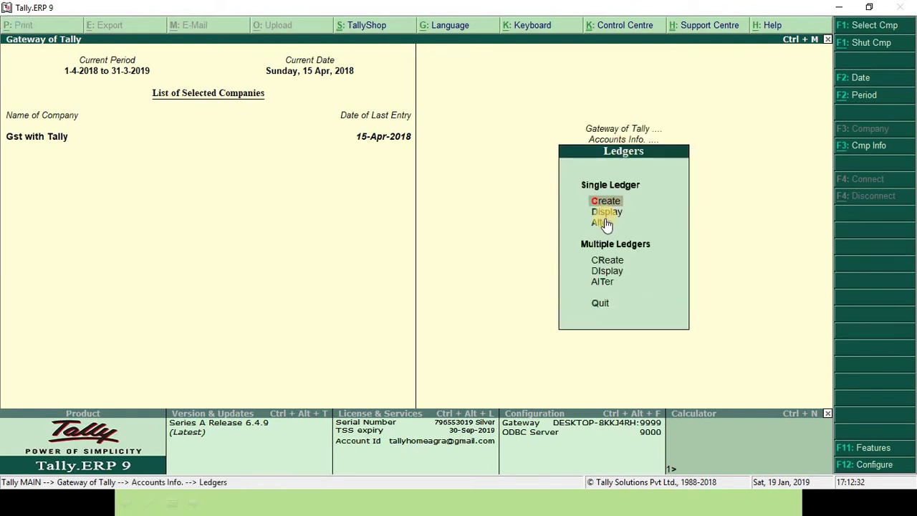
key("Escape")
key("Escape")
key("Escape")
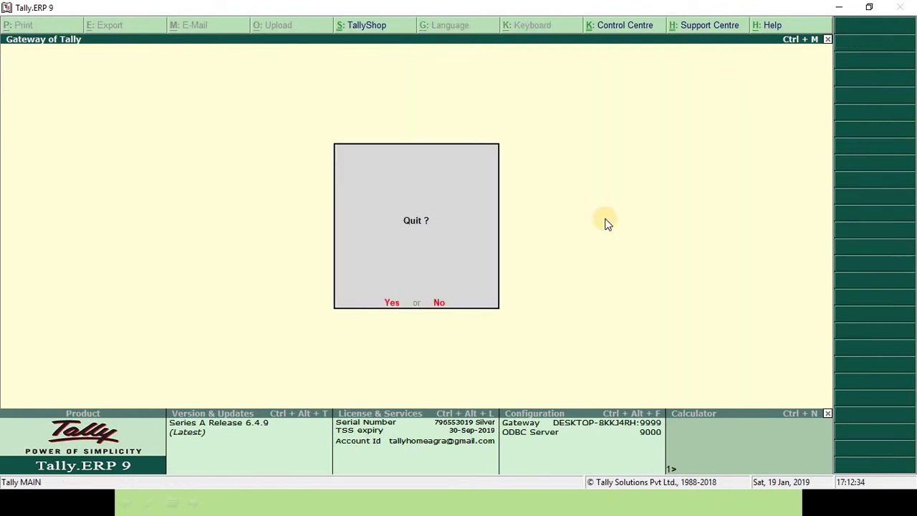
key("Escape")
Display the Bajaj Electronics ledger master in read-only mode and return to the Gateway of Tally
key("Return")
key("l")
key("a")
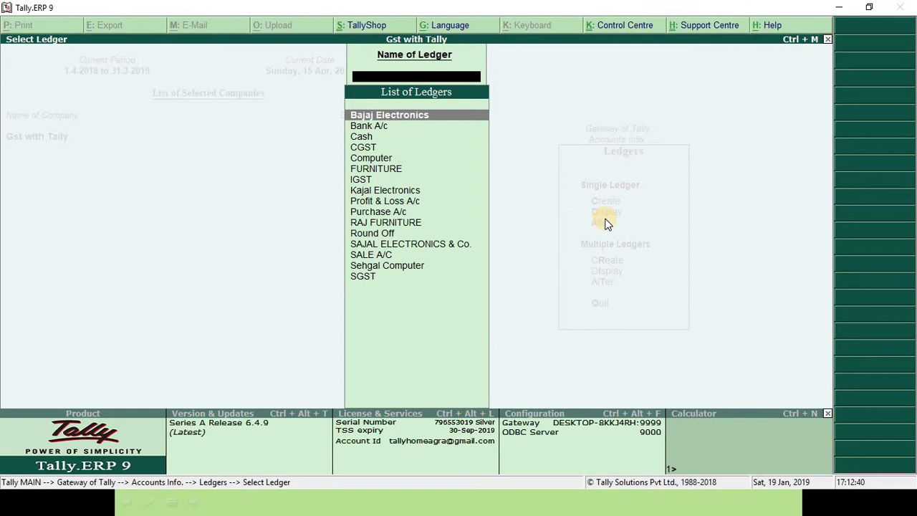
key("Return")
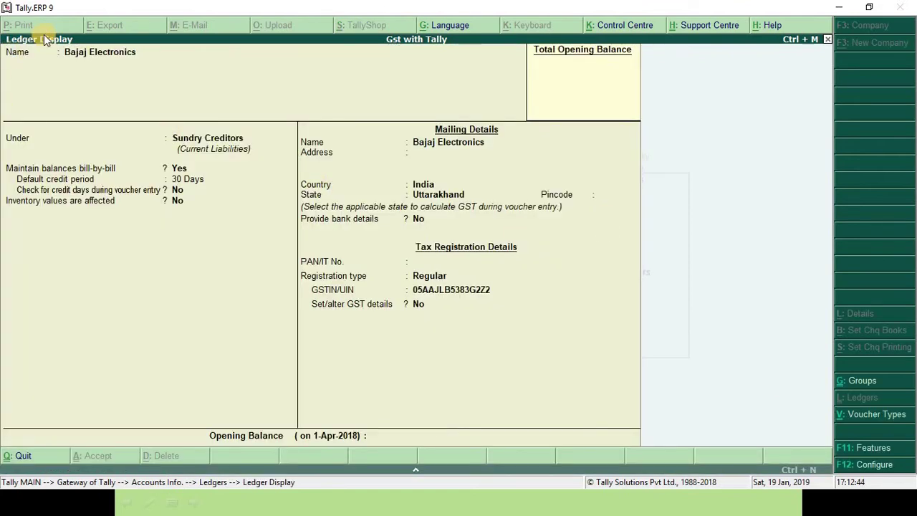
key("Escape")
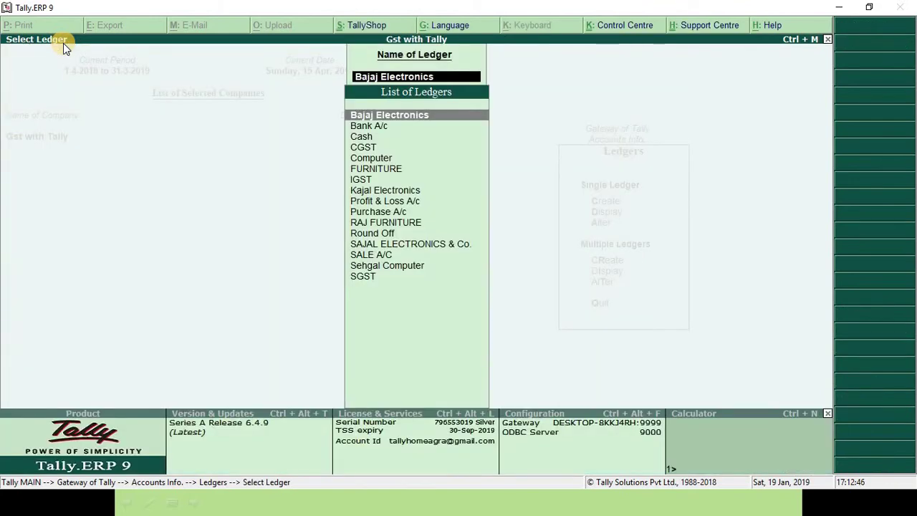
key("Escape")
key("Escape")
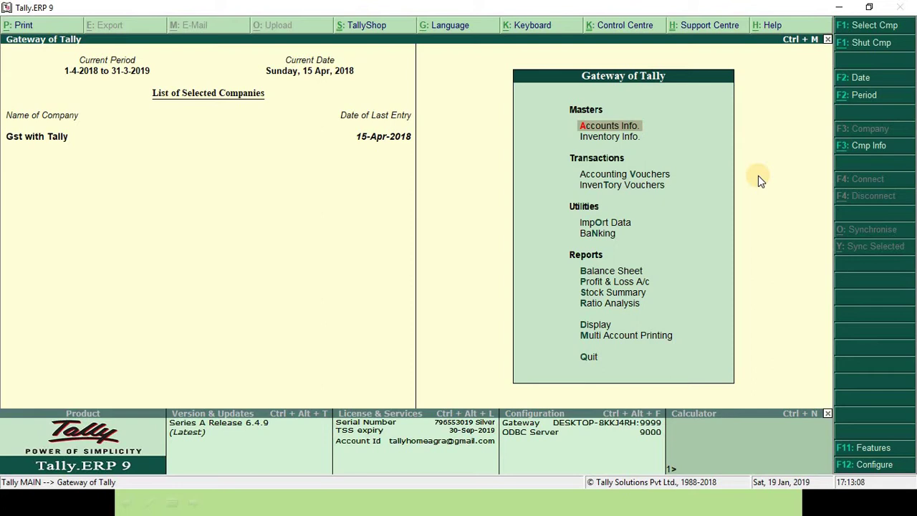
Open the GSTR-3B returns summary again and go back to the Gateway of Tally
key("d")
key("u")
key("g")
key("3")
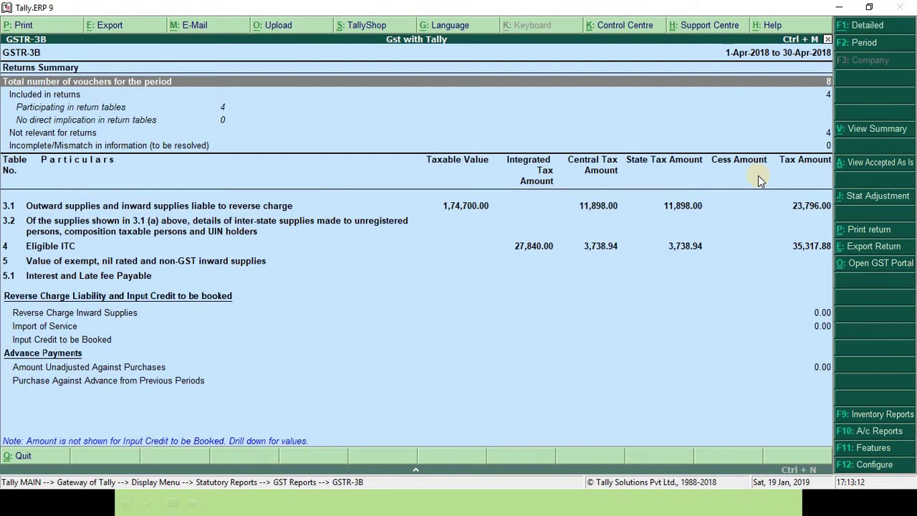
key("Escape")
key("Escape")
key("Escape")
key("Escape")
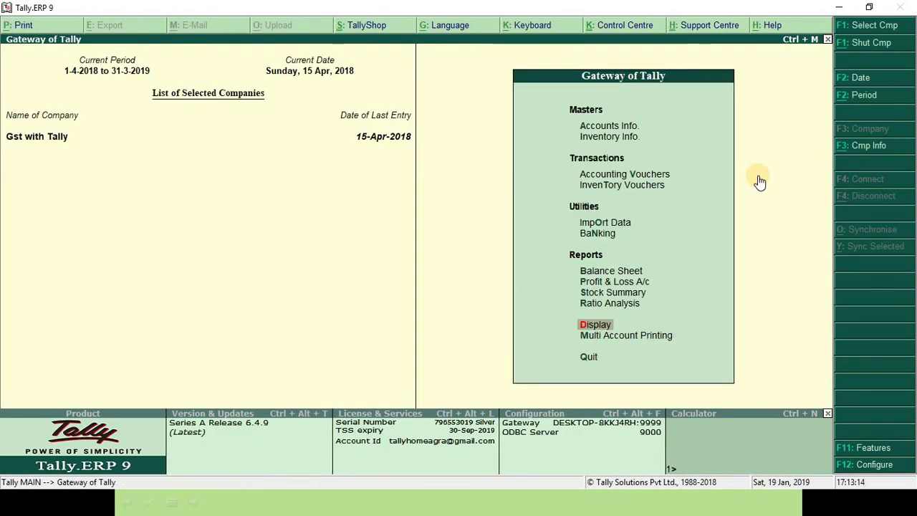
Display the GSTR-3B returns summary from the statutory GST reports and return to the Gateway of Tally
key("d")
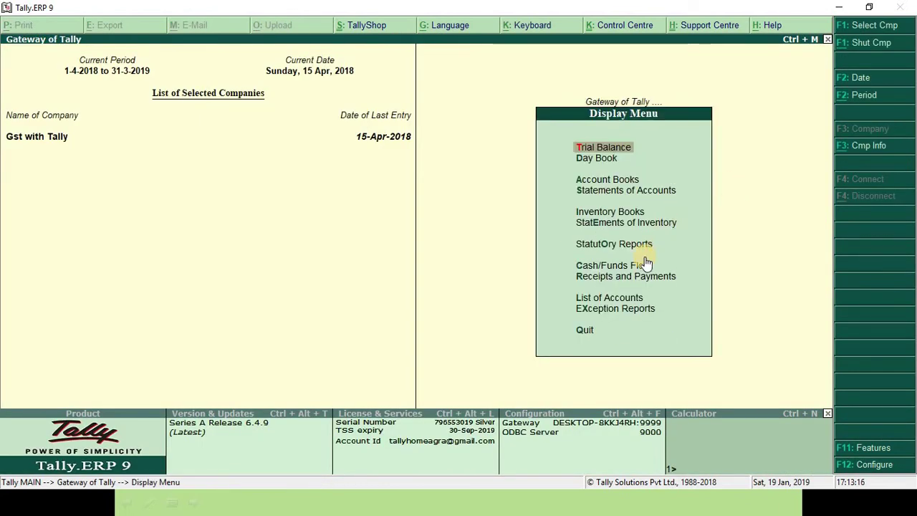
key("o")
key("g")
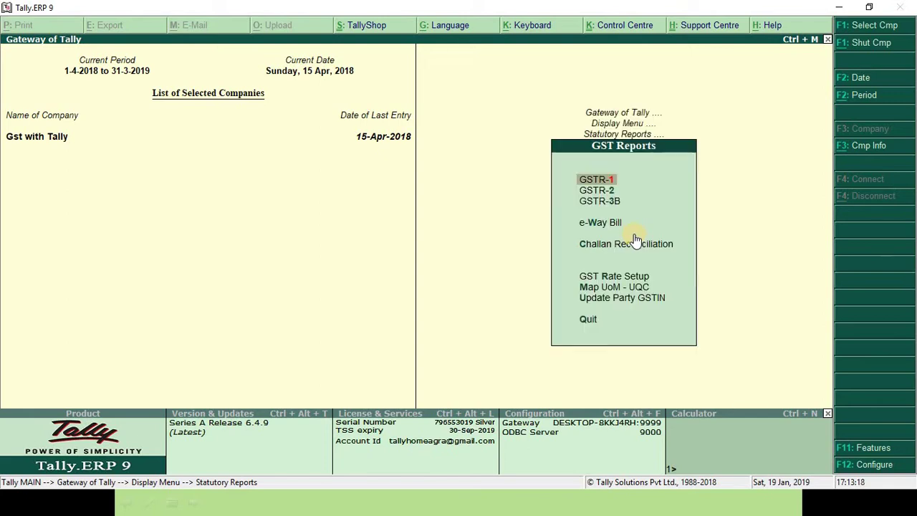
key("3")
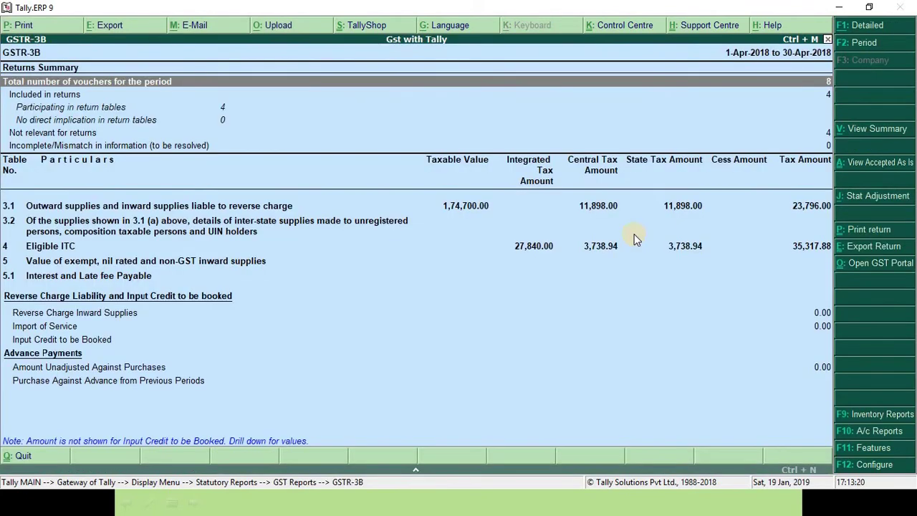
key("Escape")
key("Escape")
key("Escape")
key("Escape")
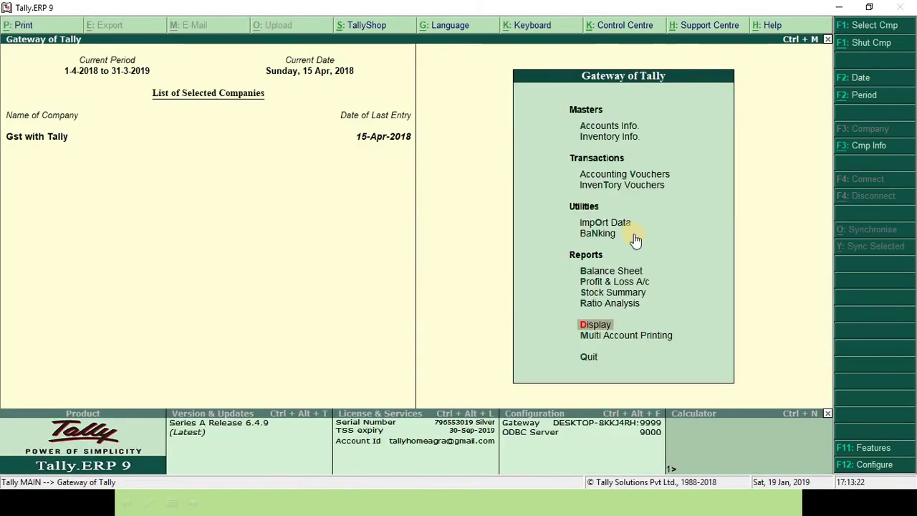
Repeat the route to the GSTR-3B report and back out to the Gateway of Tally
key("d")
key("o")
key("g")
left_click(635, 236)
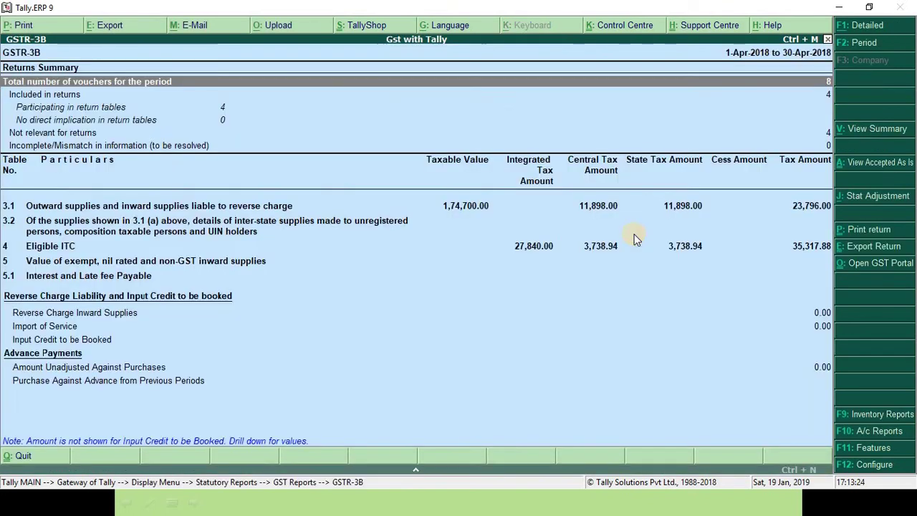
key("Escape")
key("Escape")
key("Escape")
key("Escape")
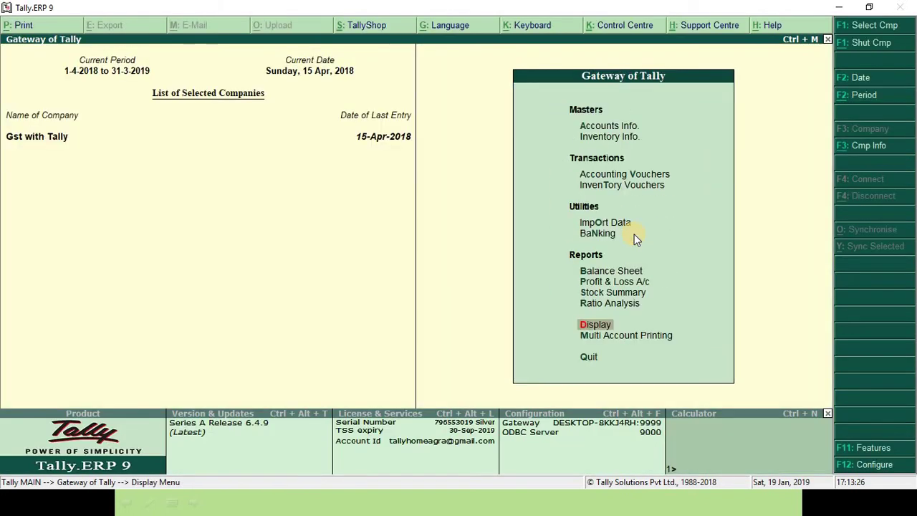
Display the GSTR-1 returns summary from the GST reports and return to the Gateway of Tally
key("d")
key("o")
key("g")
key("Return")
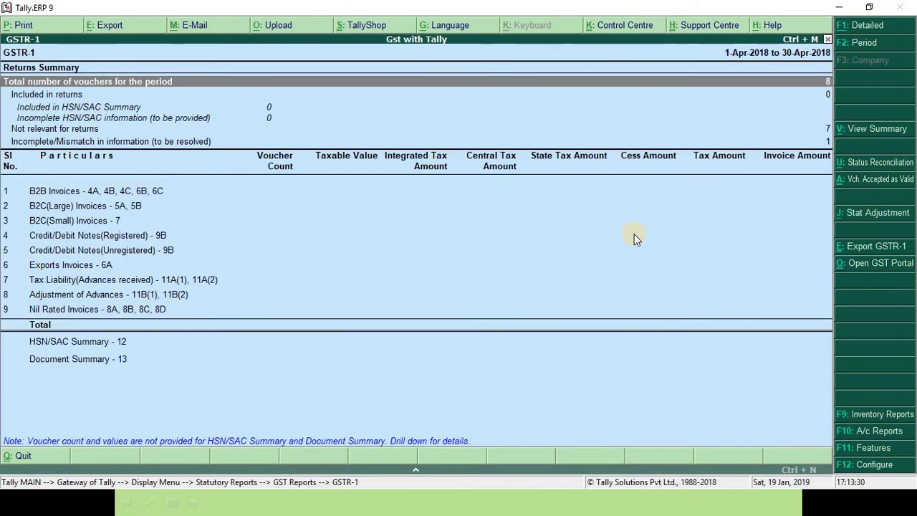
key("Escape")
key("Escape")
key("Escape")
key("Escape")
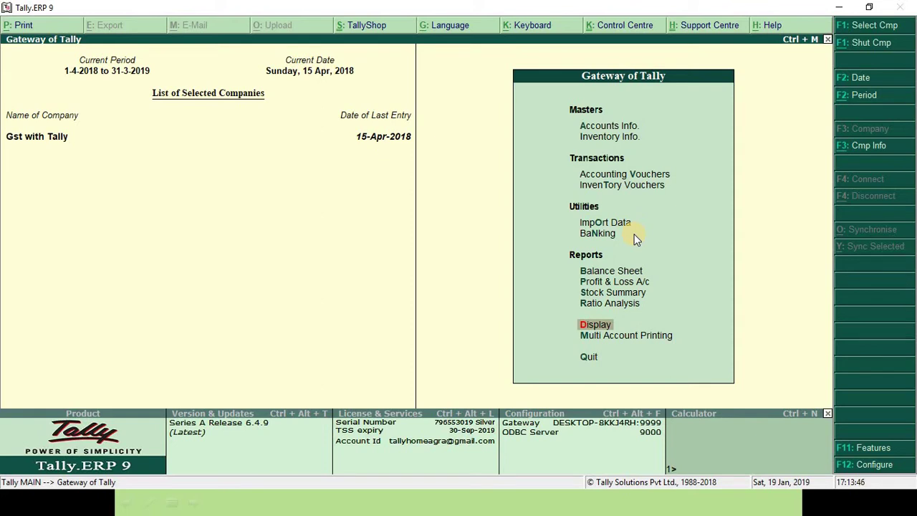
Display the bank-wise Cheque Register from Banking and return to the Gateway of Tally
left_click(634, 237)
key("h")
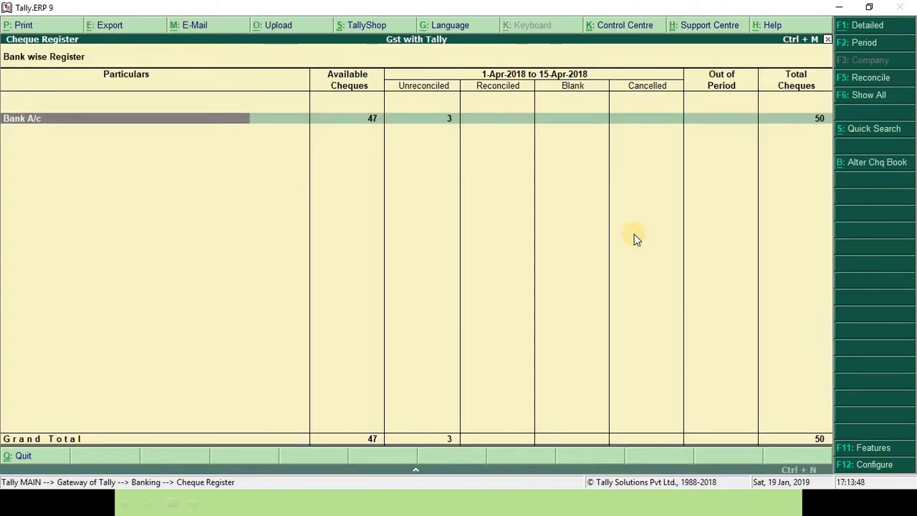
key("Escape")
key("Escape")
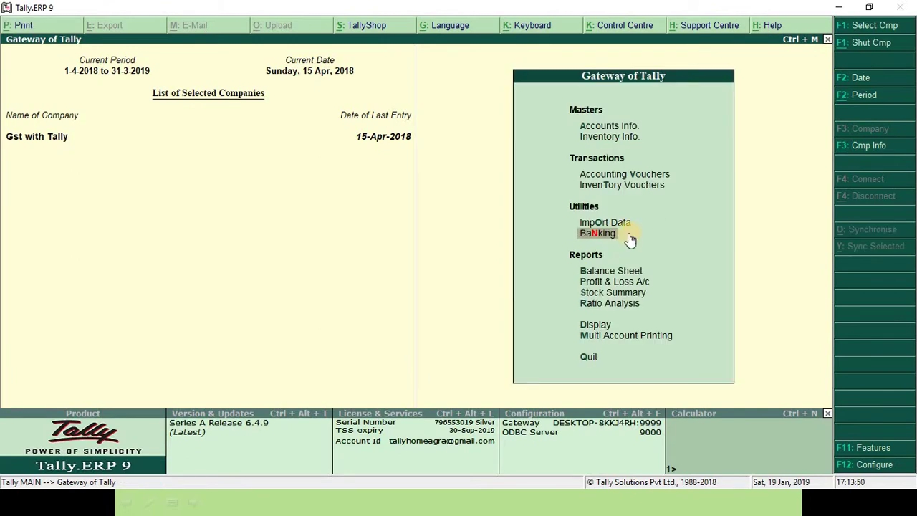
Open the Cheque Register from Banking again and back out to the Gateway of Tally without quitting
left_click(599, 236)
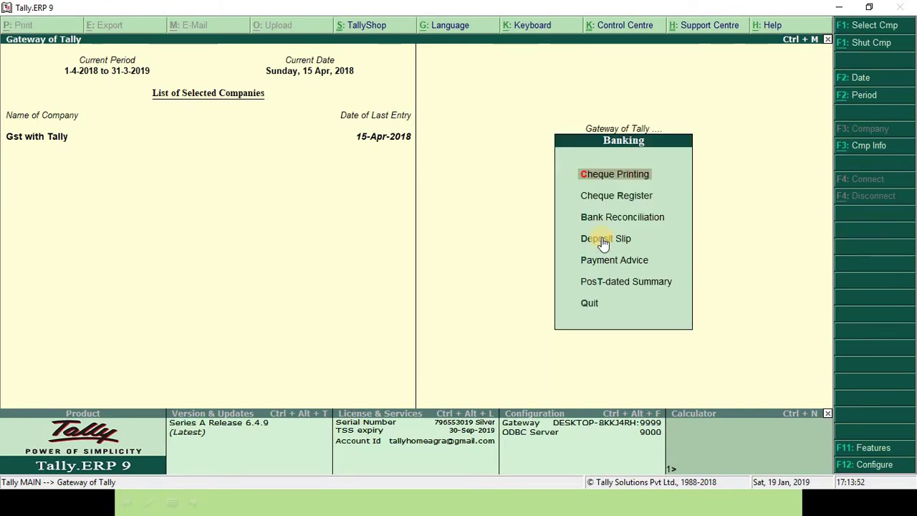
key("h")
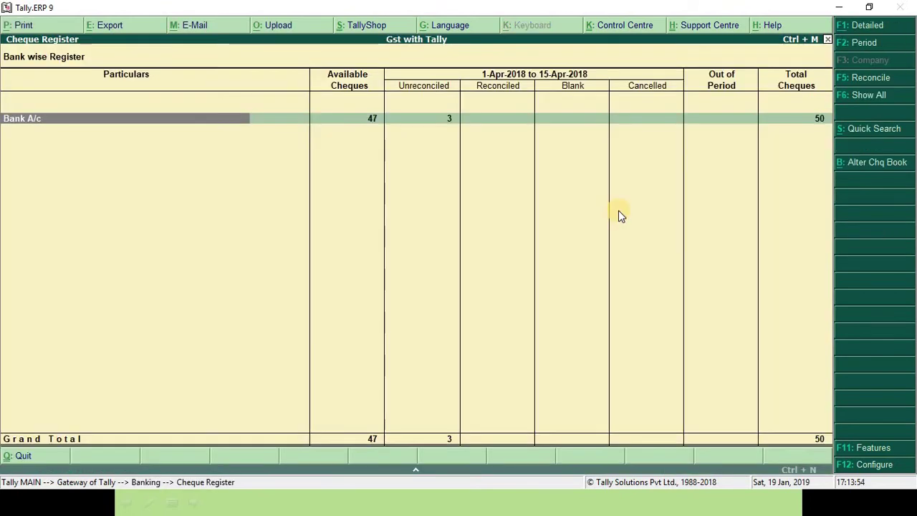
key("Escape")
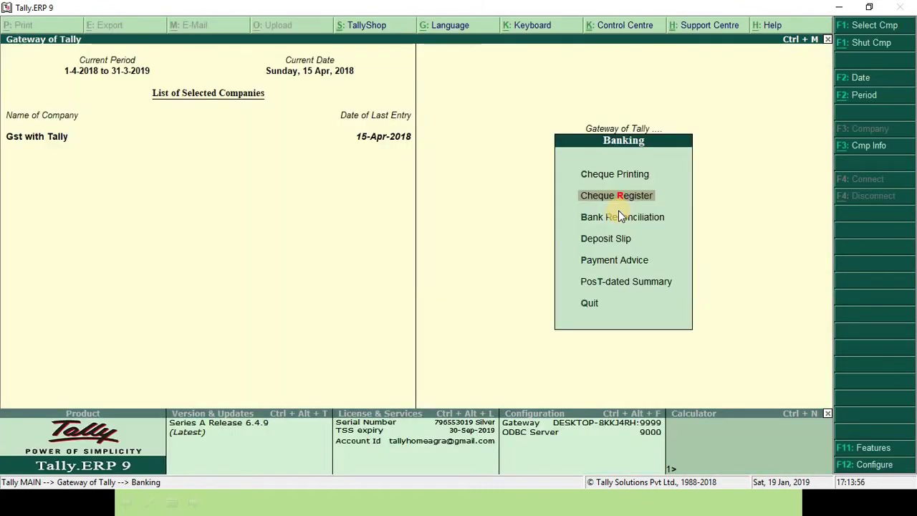
key("Escape")
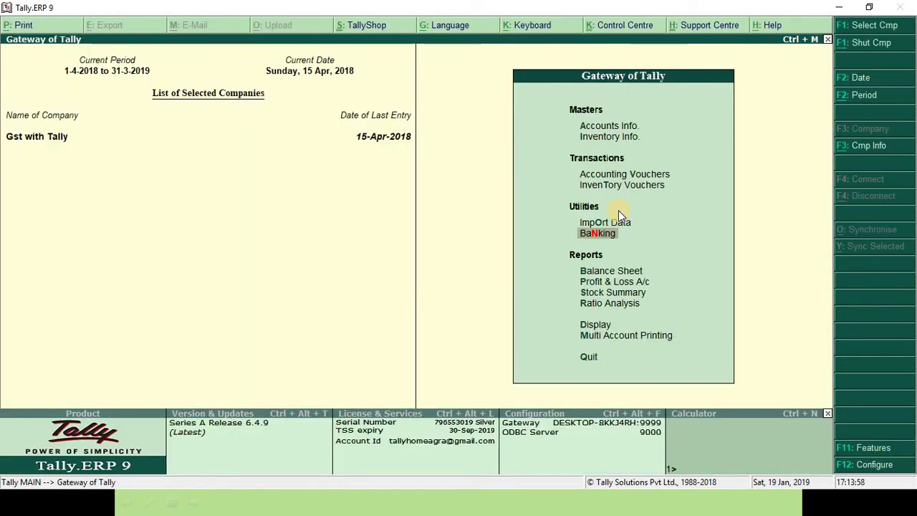
key("Escape")
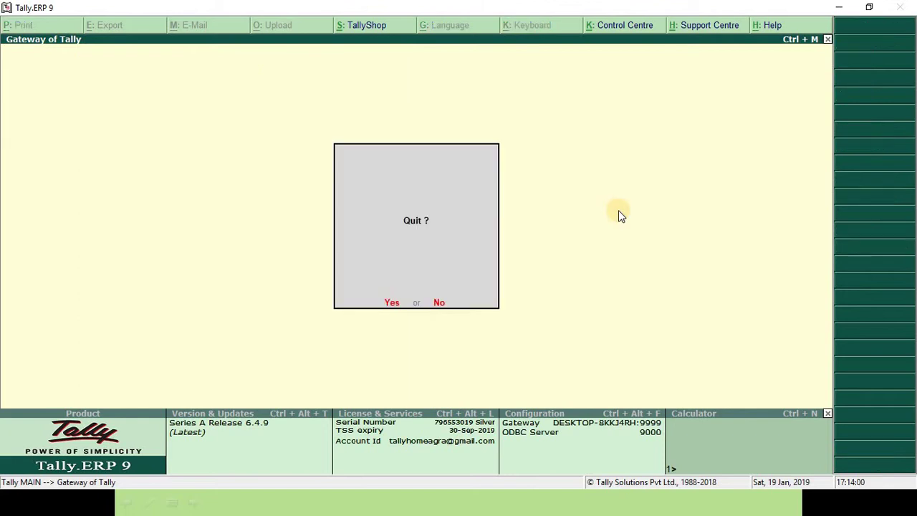
key("n")
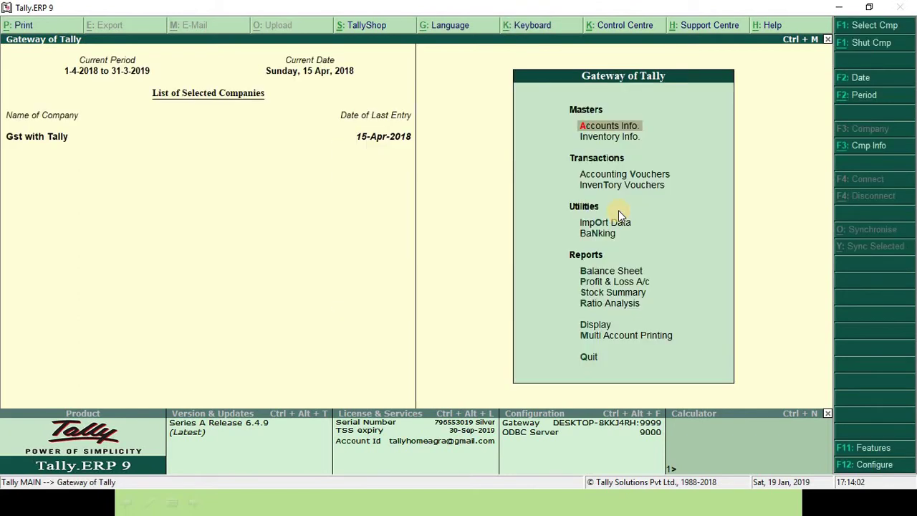
Filter the Account Books ledger list by "Cas", clear the filter and return to the Gateway of Tally
type("dalcas")
key("BackSpace")
key("BackSpace")
key("BackSpace")
key("Escape")
key("Escape")
key("Escape")
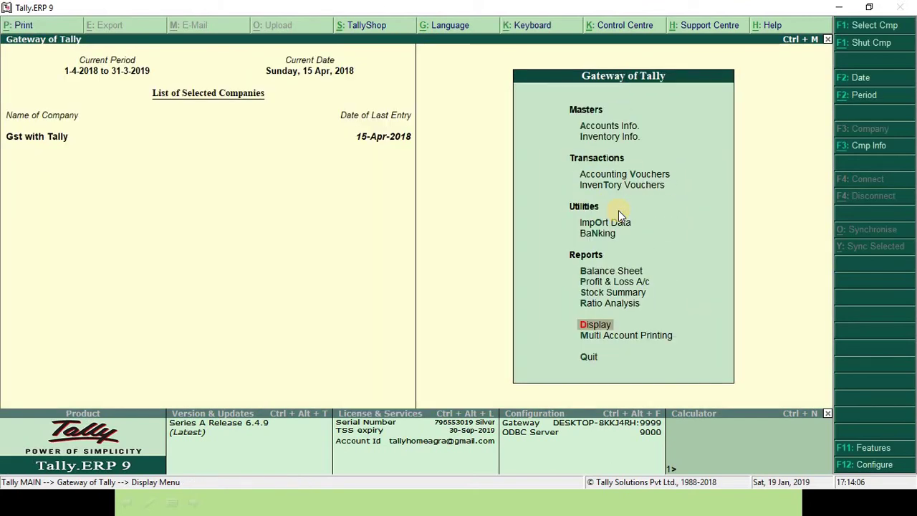
Bring up the Account Books ledger list again, search it for "Cas" and leave without selecting a ledger
key("d")
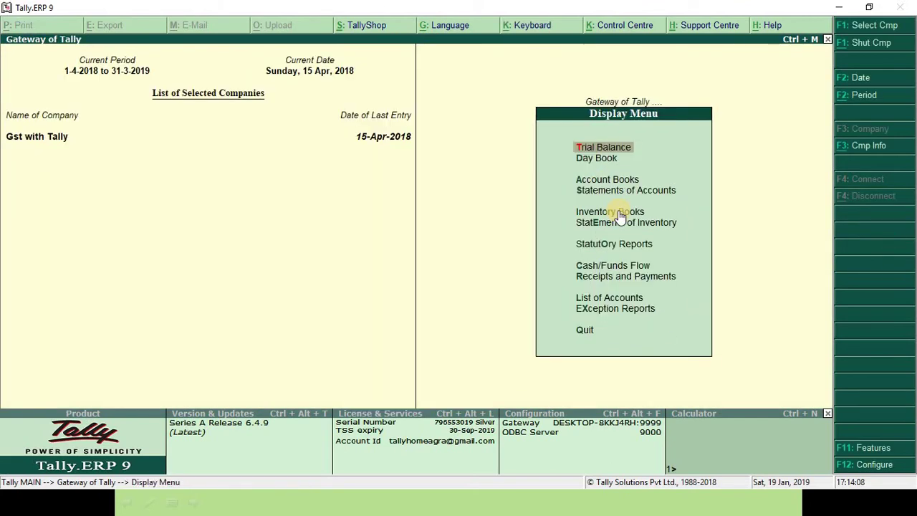
key("a")
key("l")
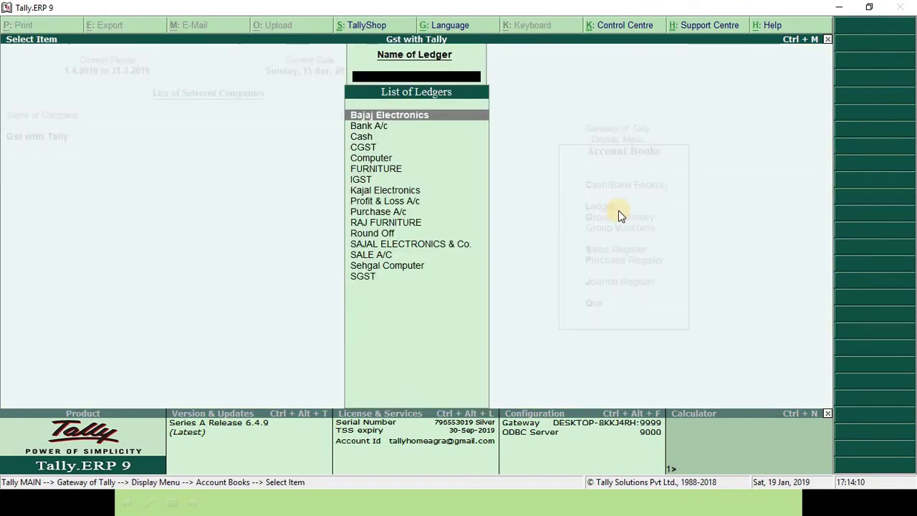
type("Cas")
key("BackSpace")
key("BackSpace")
key("BackSpace")
key("Escape")
key("Escape")
key("Escape")
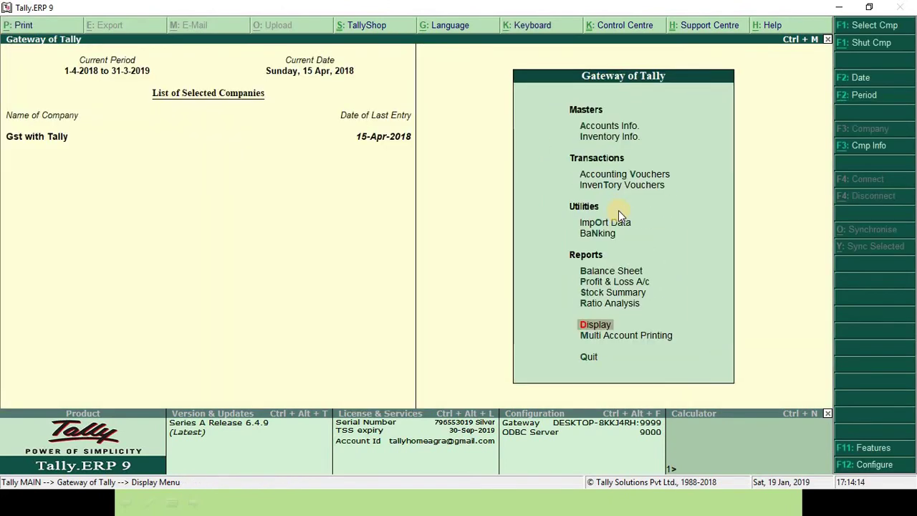
Display the Day Book twice, returning to the Gateway of Tally each time
key("d")
key("y")
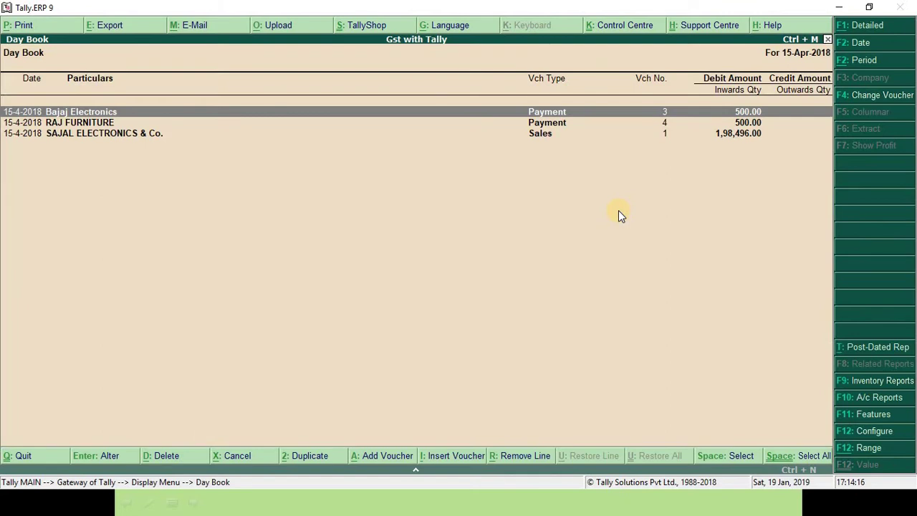
key("Escape")
key("Escape")
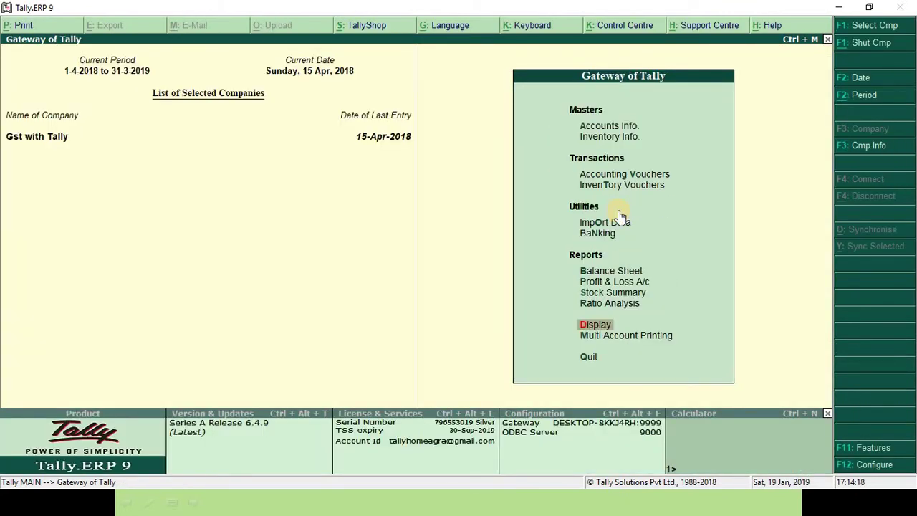
key("d")
key("y")
key("Escape")
key("Escape")
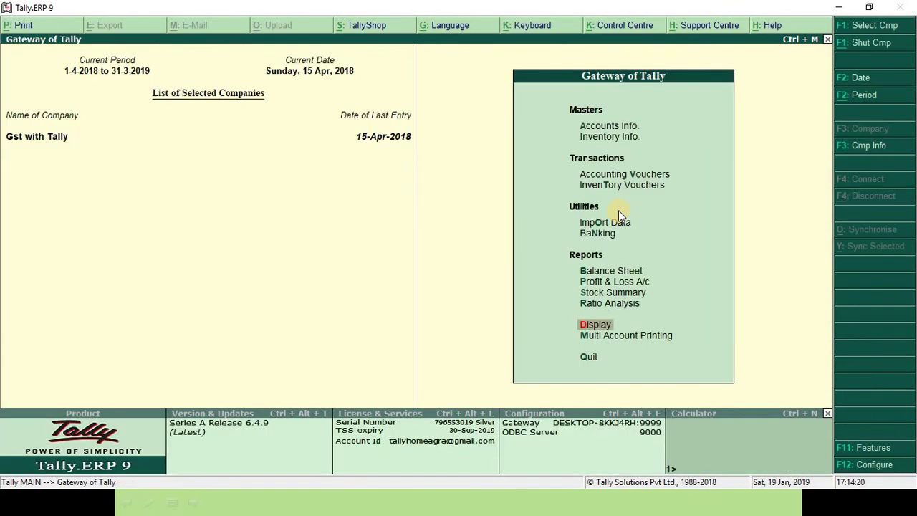
Display the Trial Balance and return to the Gateway of Tally
key("d")
key("t")
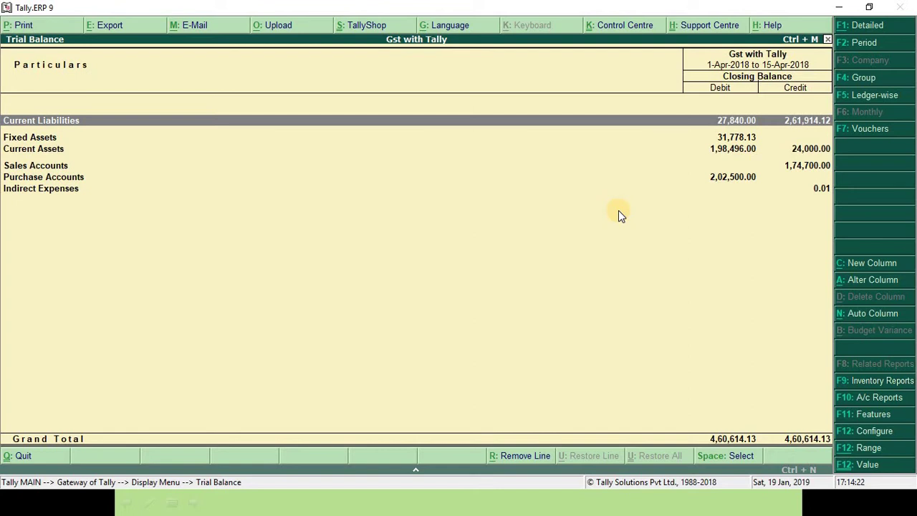
key("Escape")
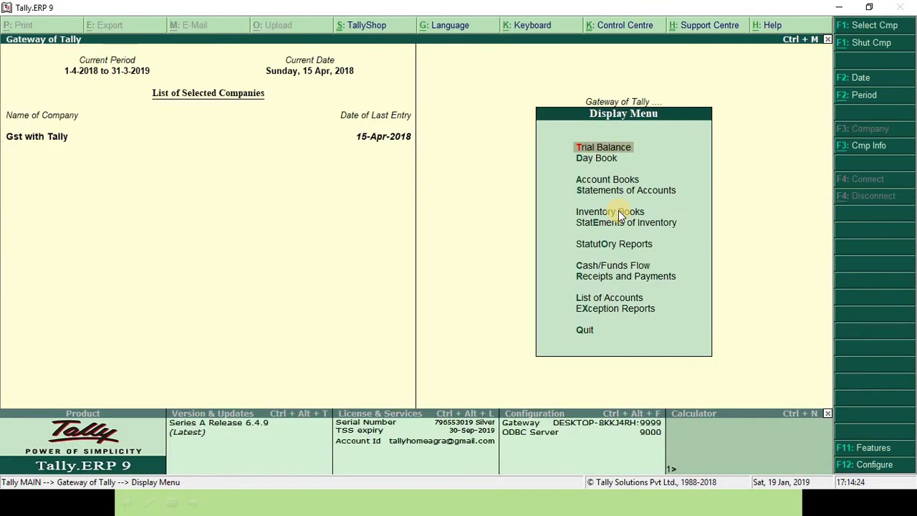
key("Escape")
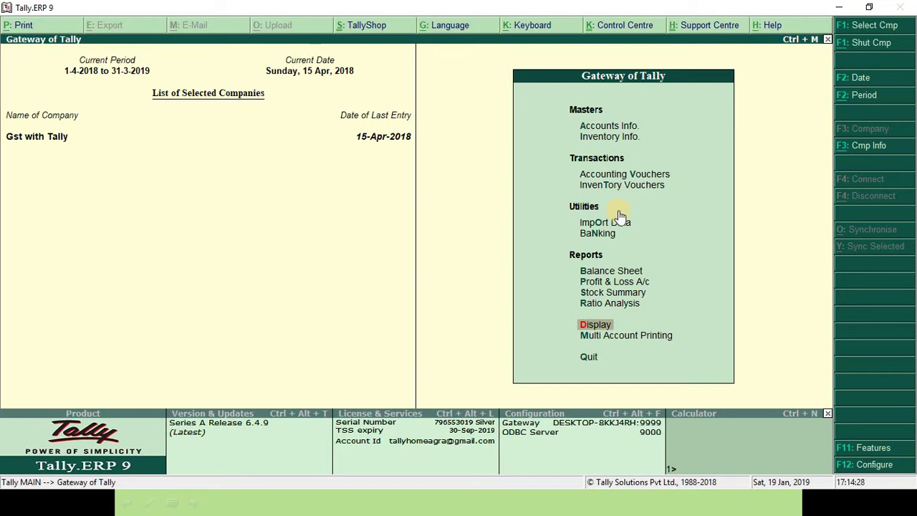
Open a Sundry group's Group Summary from Account Books by searching "Sund", and return to the Gateway of Tally
key("d")
key("a")
type("g")
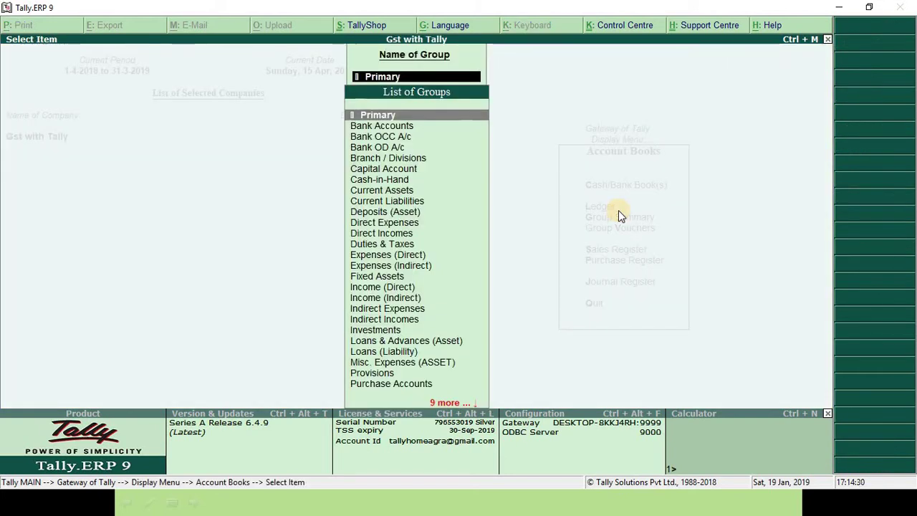
type("Sund")
key("Down")
key("Return")
key("Escape")
key("Escape")
key("Escape")
key("Escape")
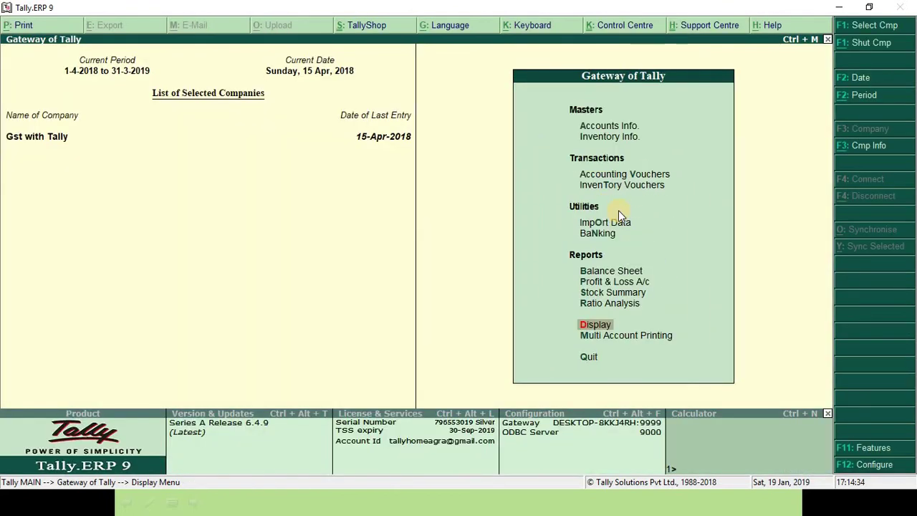
Filter the Group Summary group list by "Sund", clear the filter and leave without selecting a group
key("d")
key("a")
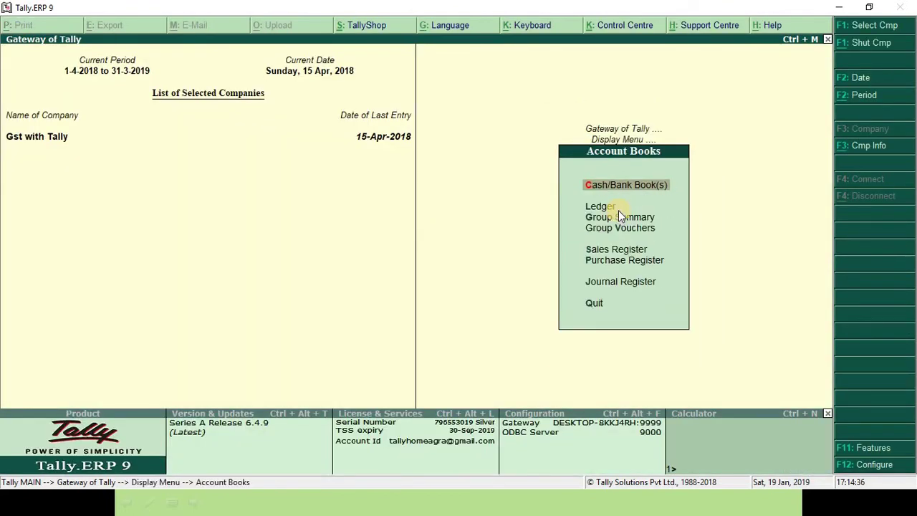
type("gsund")
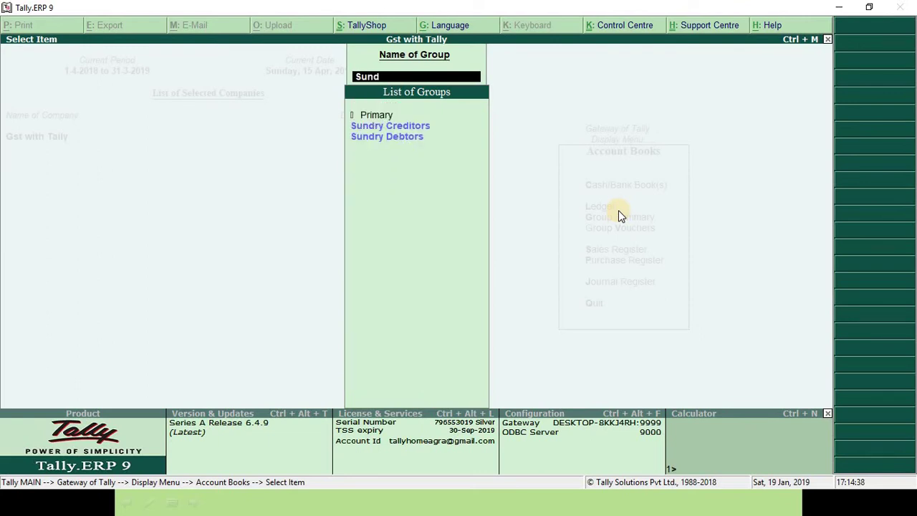
type("r")
key("BackSpace")
key("BackSpace")
key("BackSpace")
key("BackSpace")
key("BackSpace")
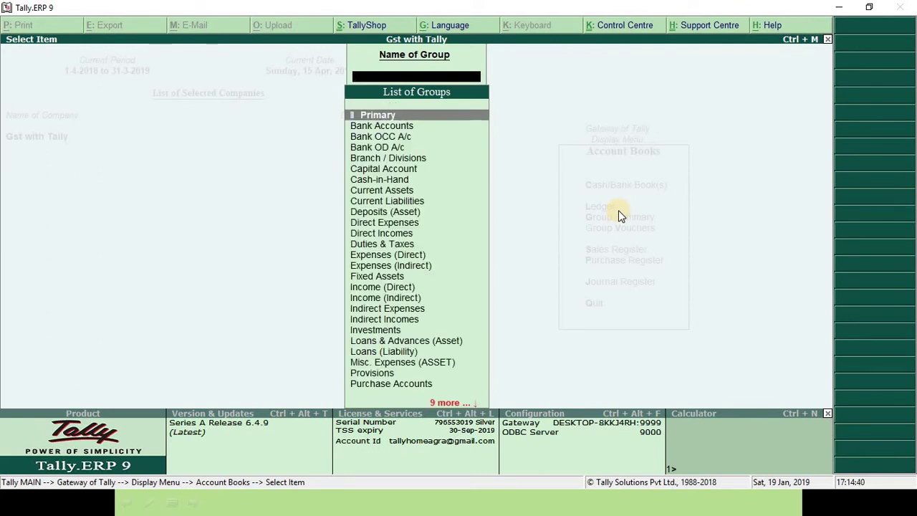
key("Escape")
key("Escape")
key("Escape")
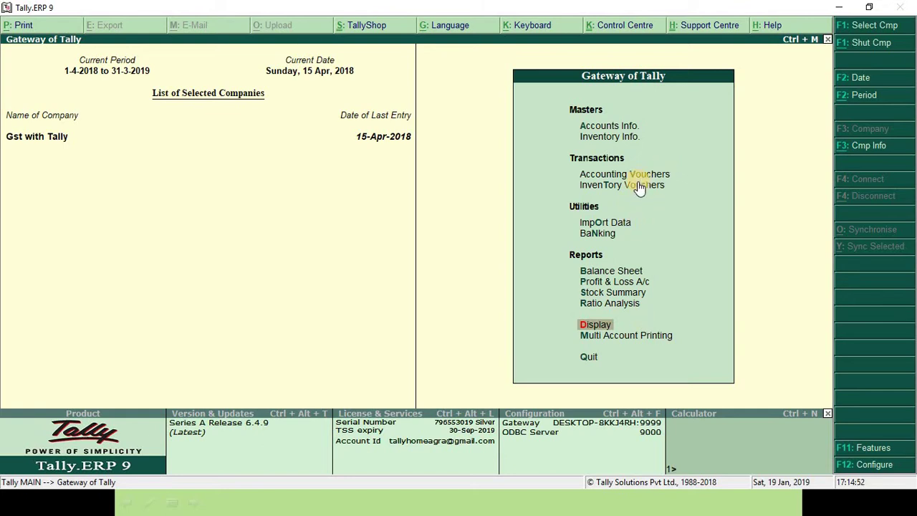
Open the list of ledgers from Account Books and return to the Gateway of Tally without selecting one
key("Return")
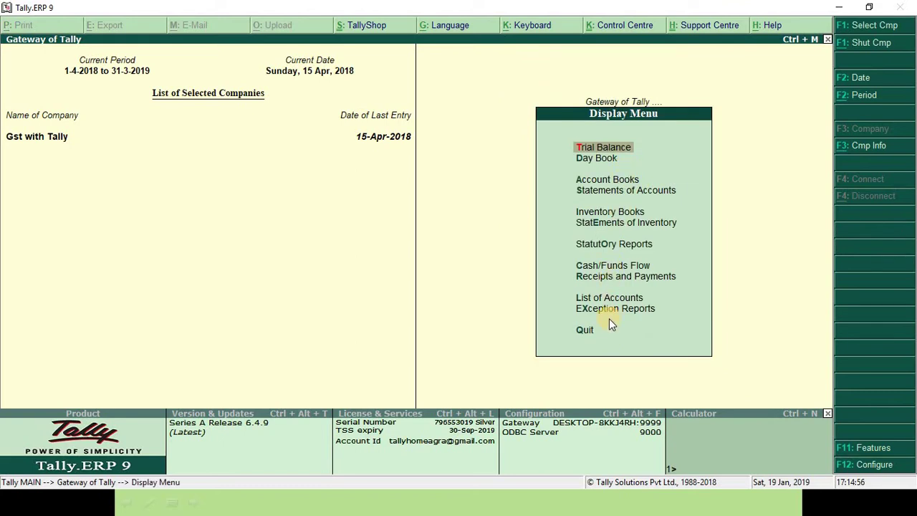
key("a")
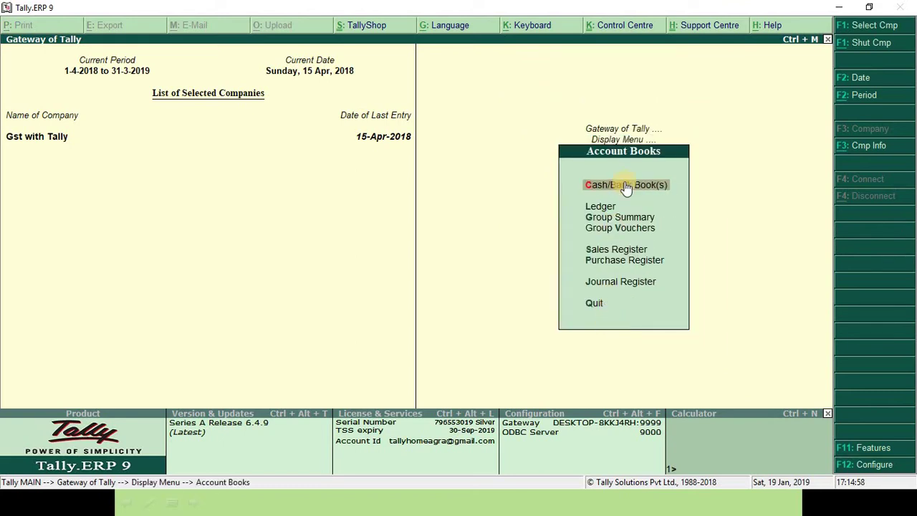
key("l")
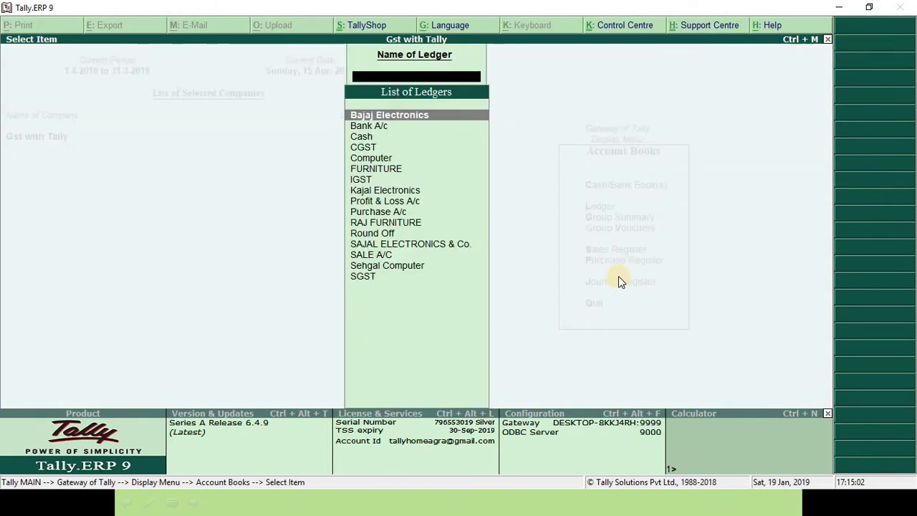
key("Escape")
key("Escape")
key("Escape")
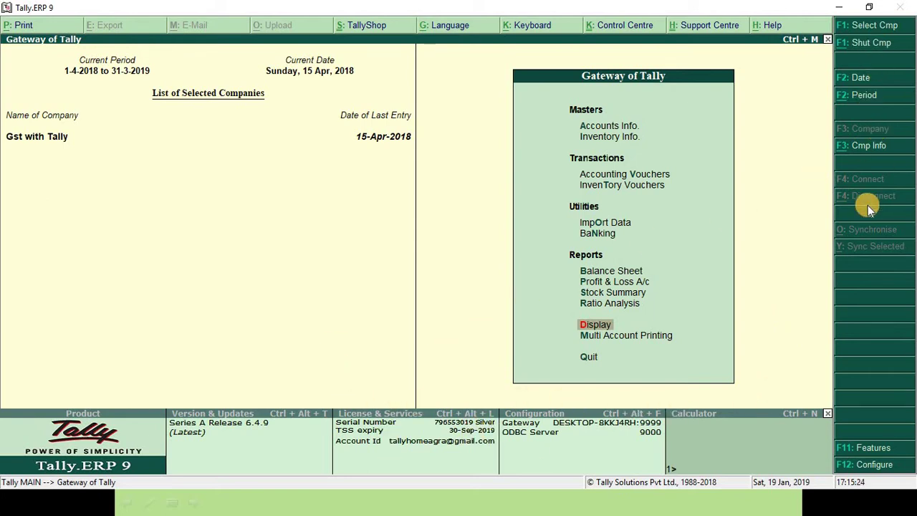
Open company selection, Change Period, Company Info and the calculator in turn, leaving each without changing anything
left_click(868, 29)
key("Escape")
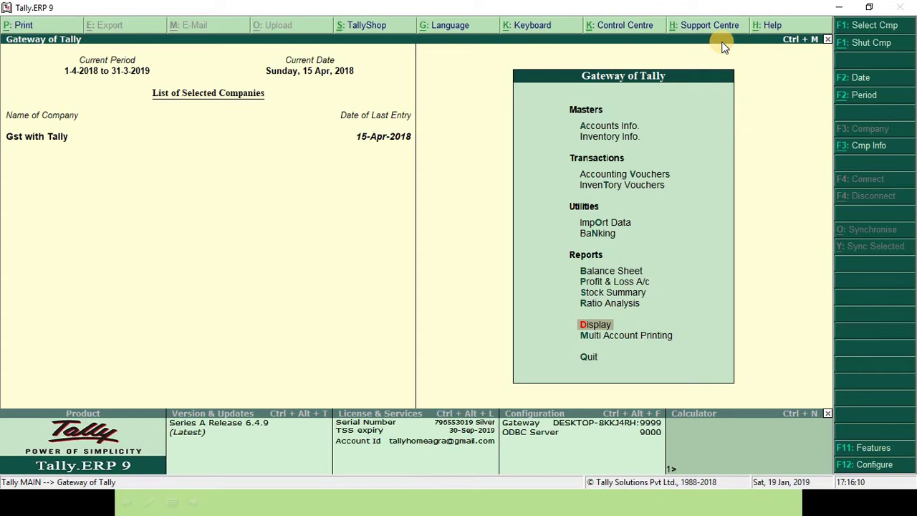
left_click(843, 101)
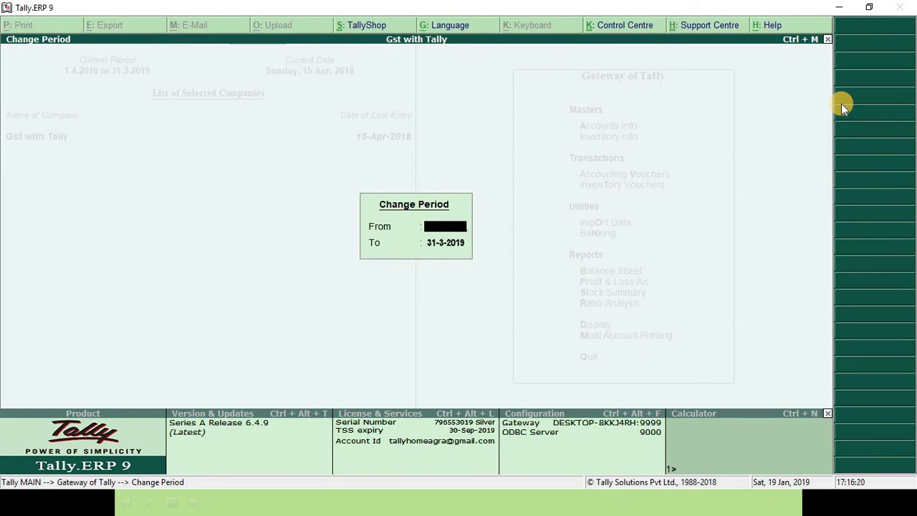
key("Escape")
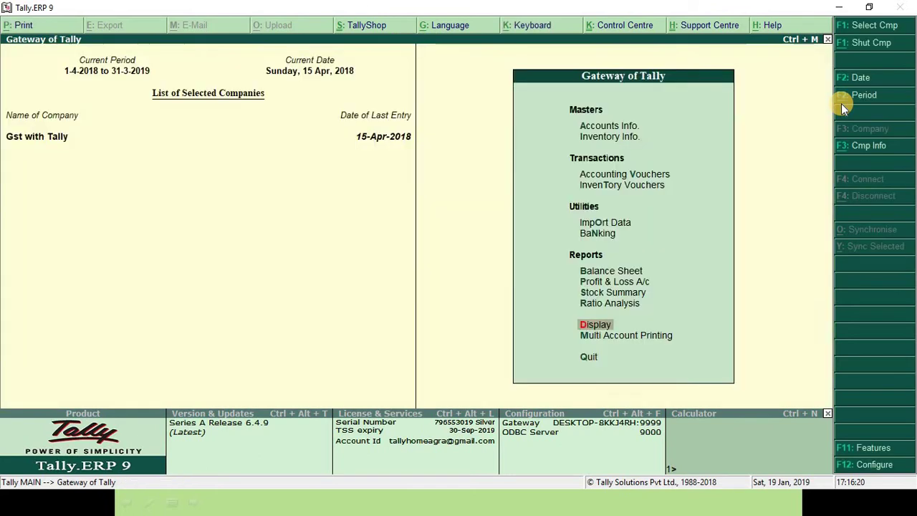
left_click(846, 159)
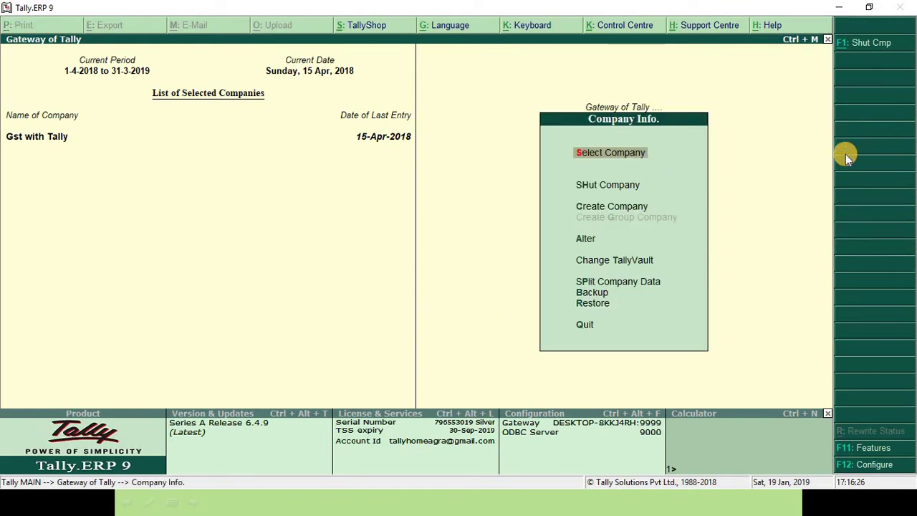
key("Escape")
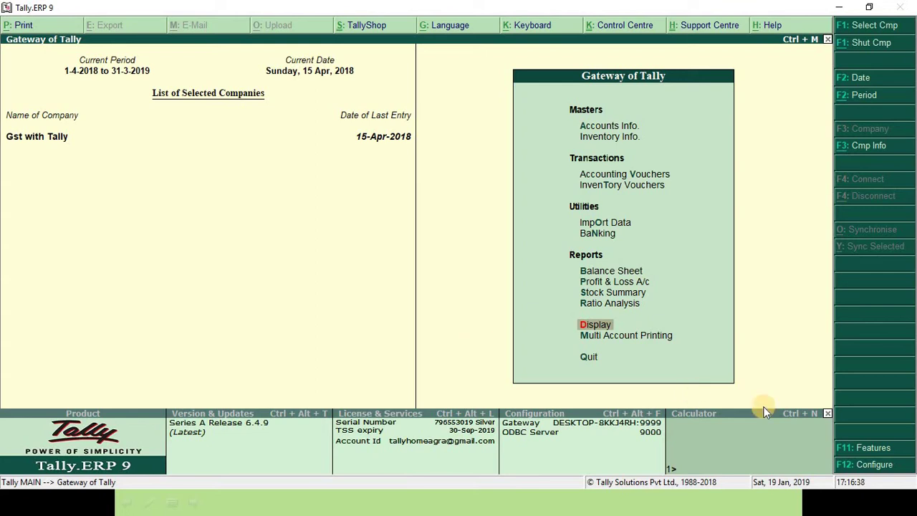
left_click(806, 414)
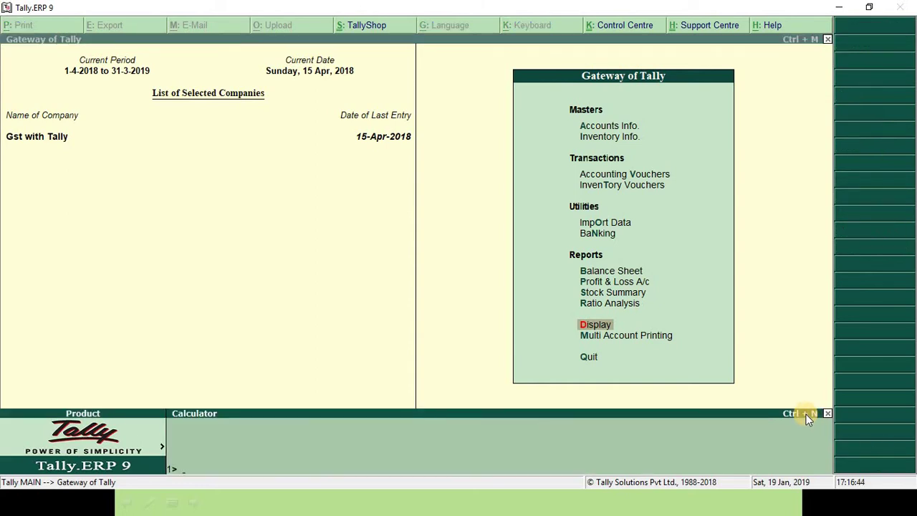
left_click(806, 414)
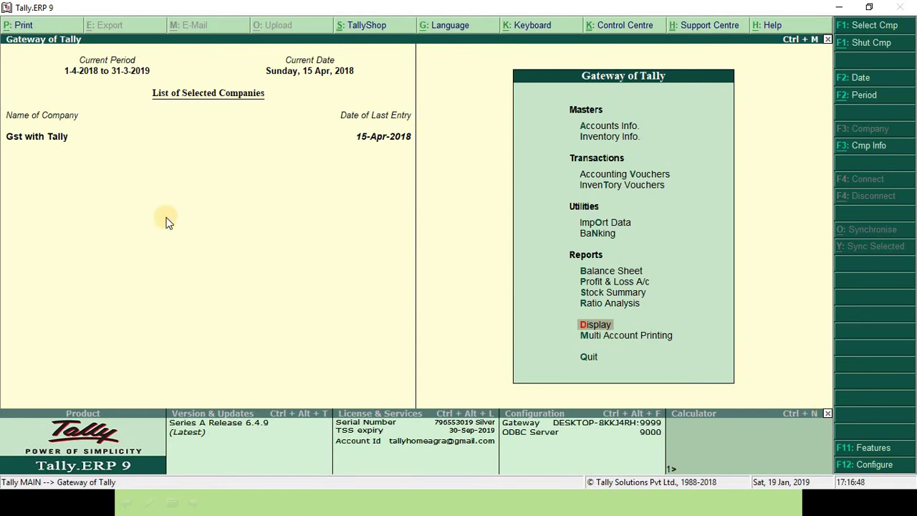
From the Printing Menu, view the keyboard language configuration and the Tally.NET login, and return to the Gateway of Tally
key("alt+p")
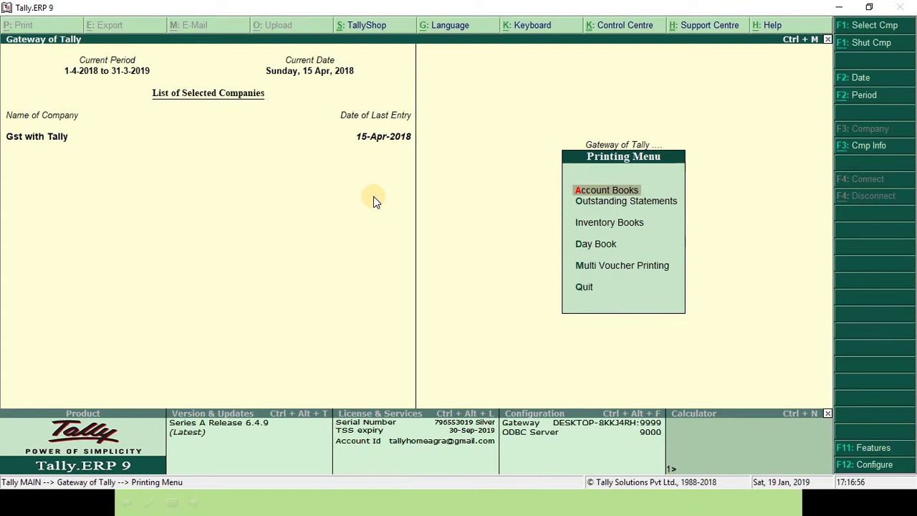
left_click(505, 32)
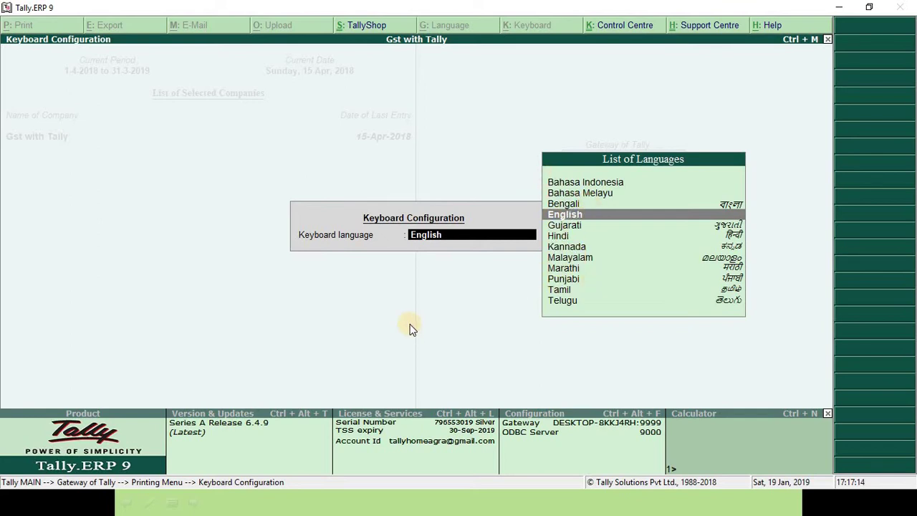
key("Escape")
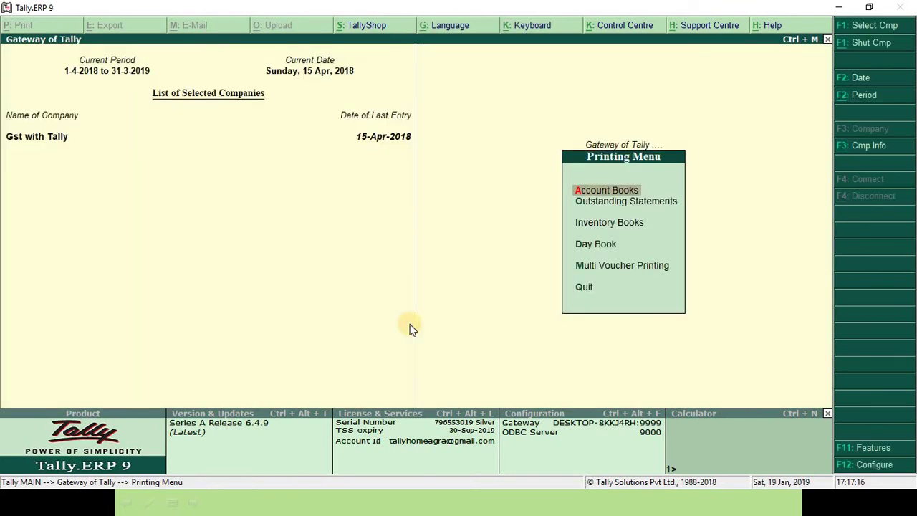
left_click(601, 33)
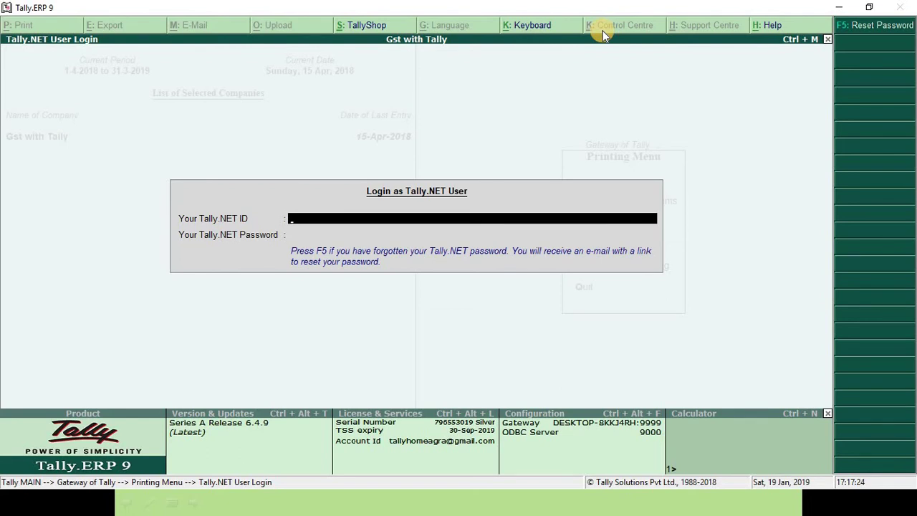
key("Escape")
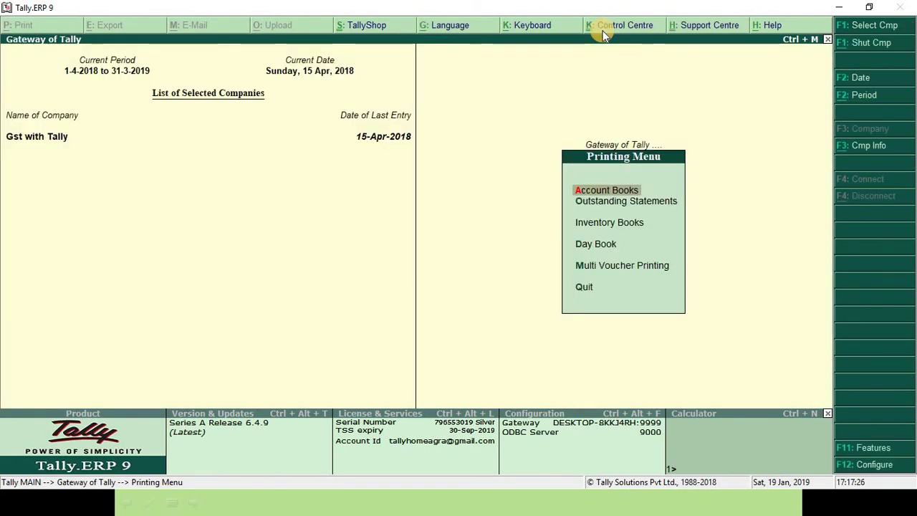
key("Escape")
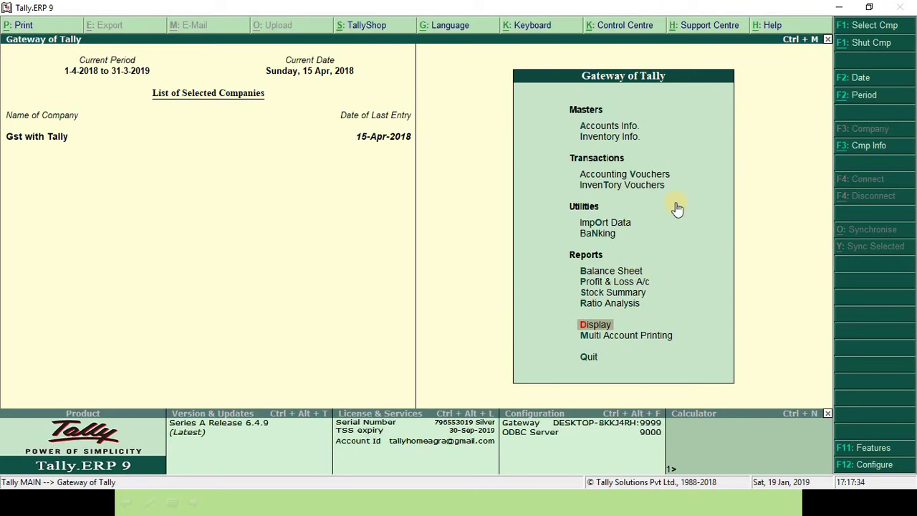
Display the Cash ledger's vouchers from Account Books by searching the ledger list for "Cas"
key("d")
key("a")
type("l")
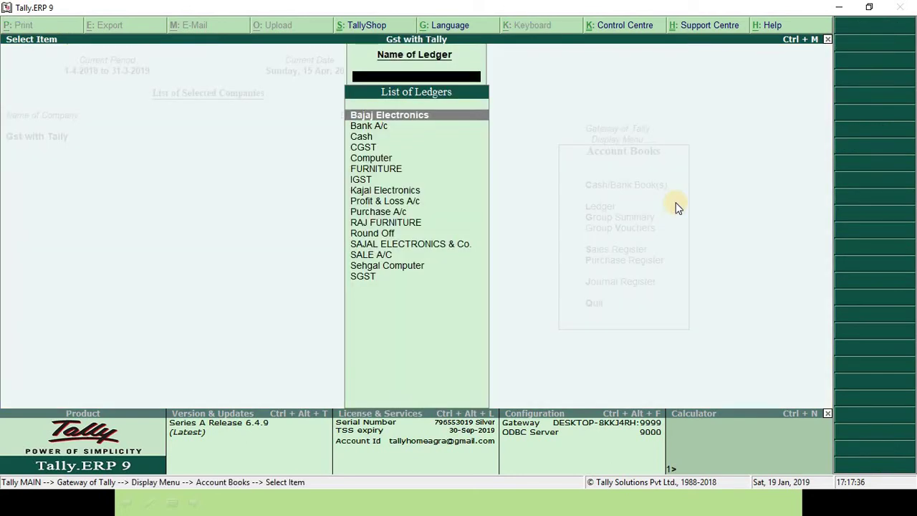
type("Cas")
key("Return")
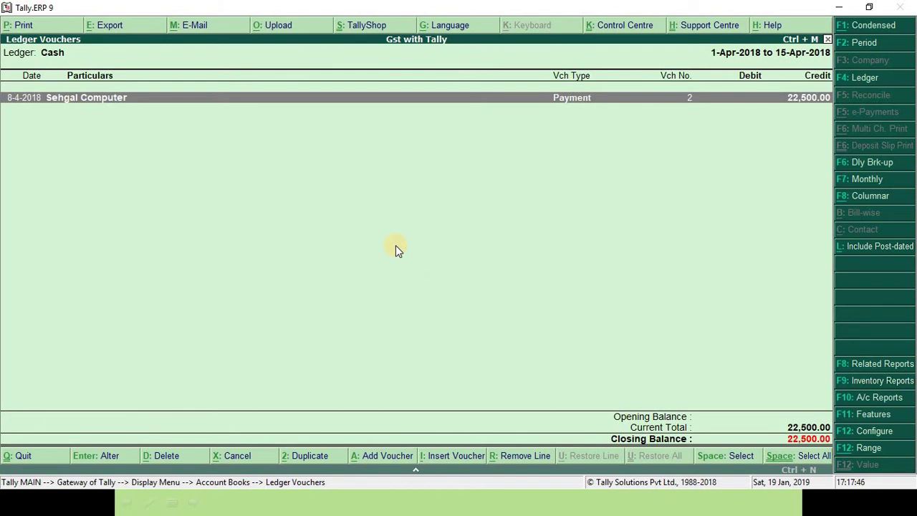
Start inserting a payment voucher from the Cash ledger, quit it without saving and return to the Gateway of Tally
left_click(429, 458)
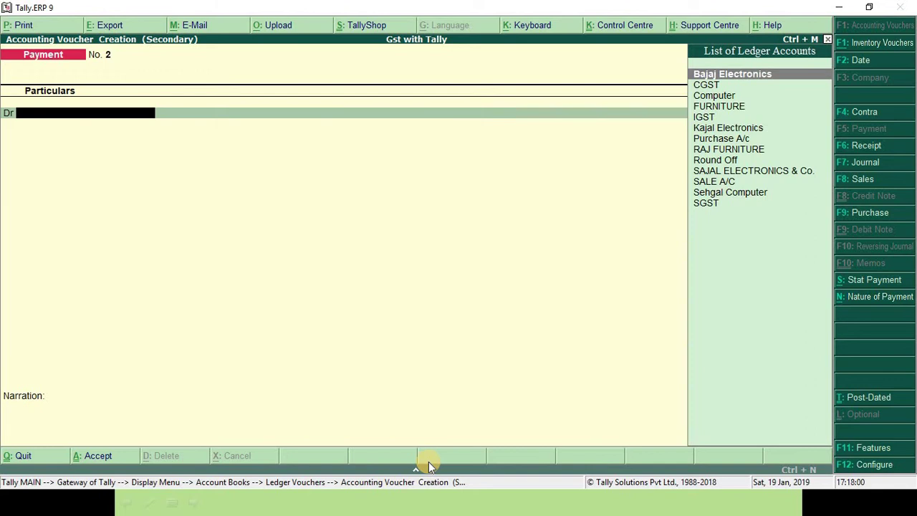
key("Escape")
key("y")
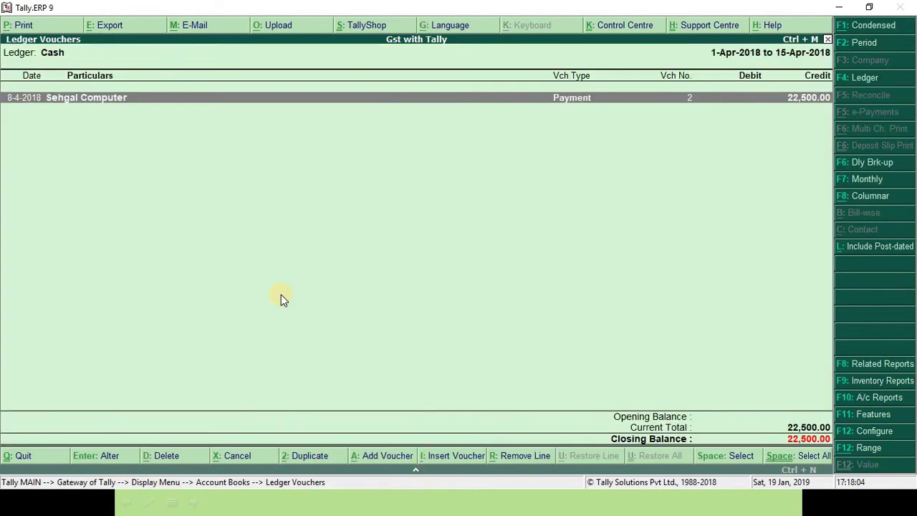
key("Escape")
key("Escape")
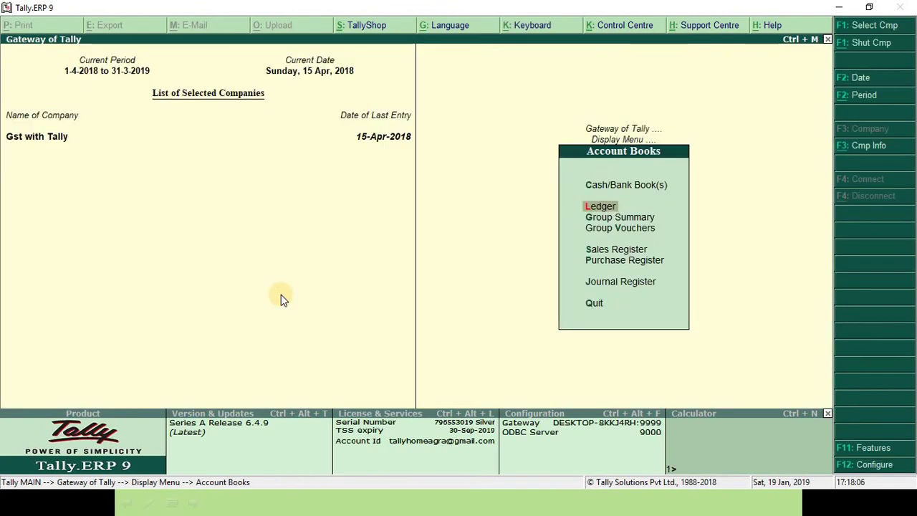
key("Escape")
key("Escape")
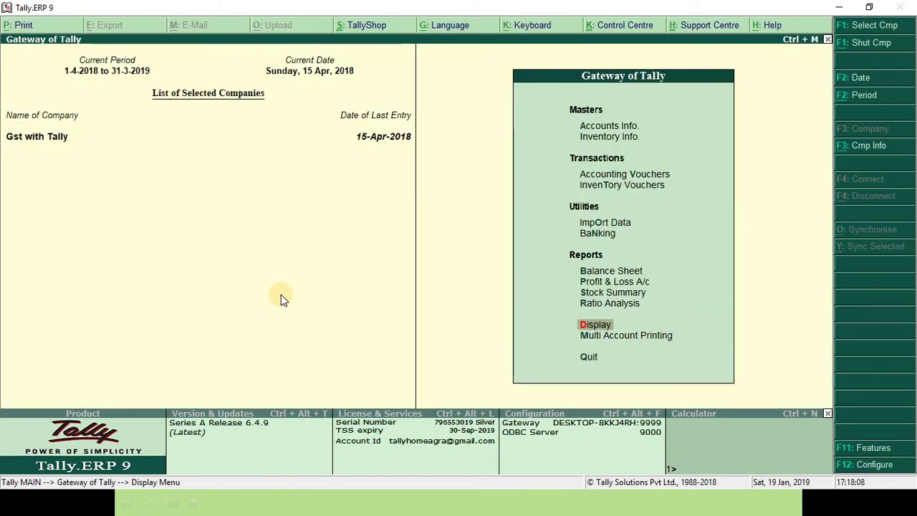
Open the ledger list from Account Books again and go back to the Gateway of Tally
key("Return")
key("a")
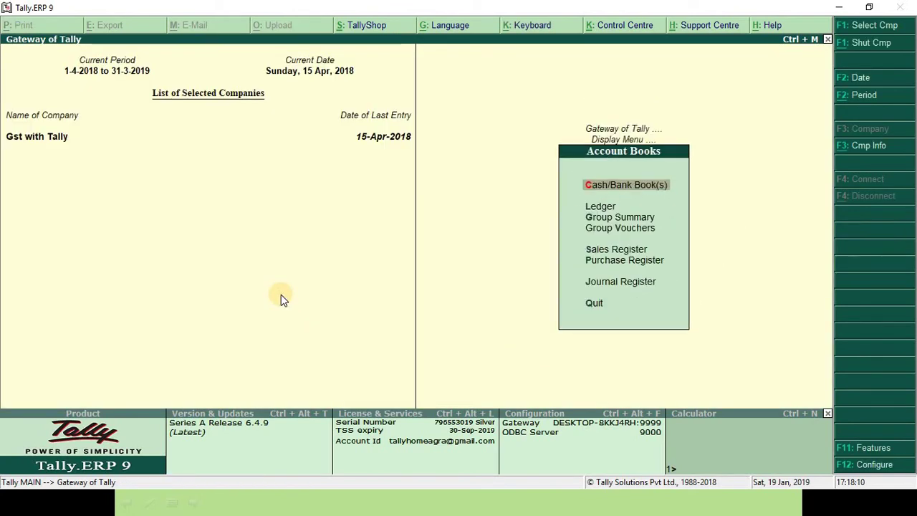
key("l")
key("Escape")
key("Escape")
key("Escape")
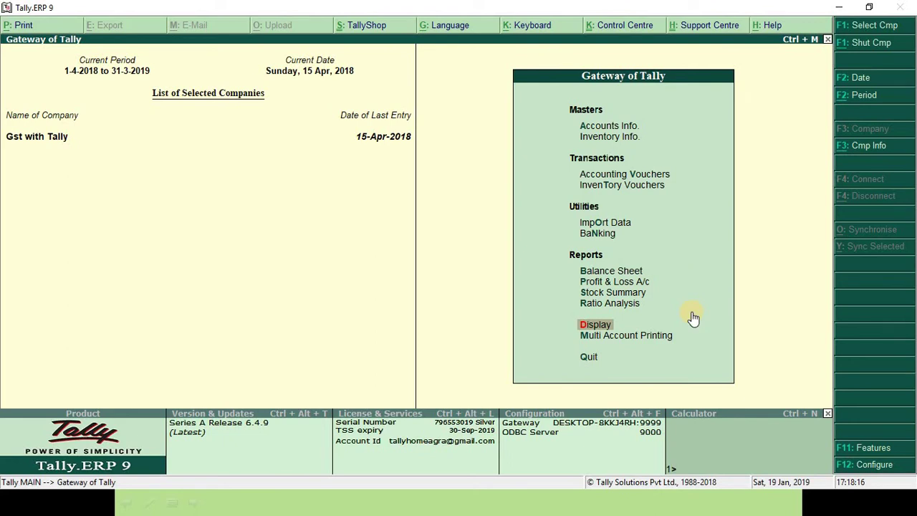
Display the Bajaj Electronics ledger vouchers from Account Books by searching the ledger list for "Baja"
key("Return")
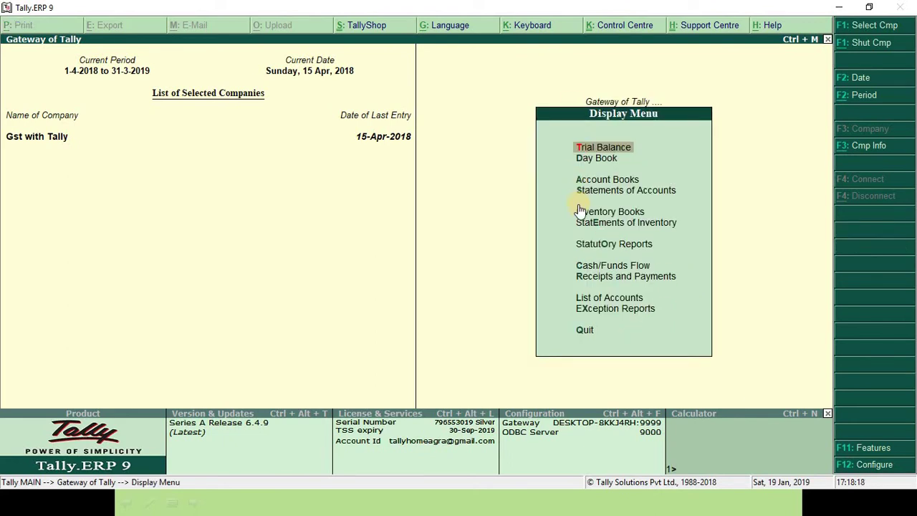
key("a")
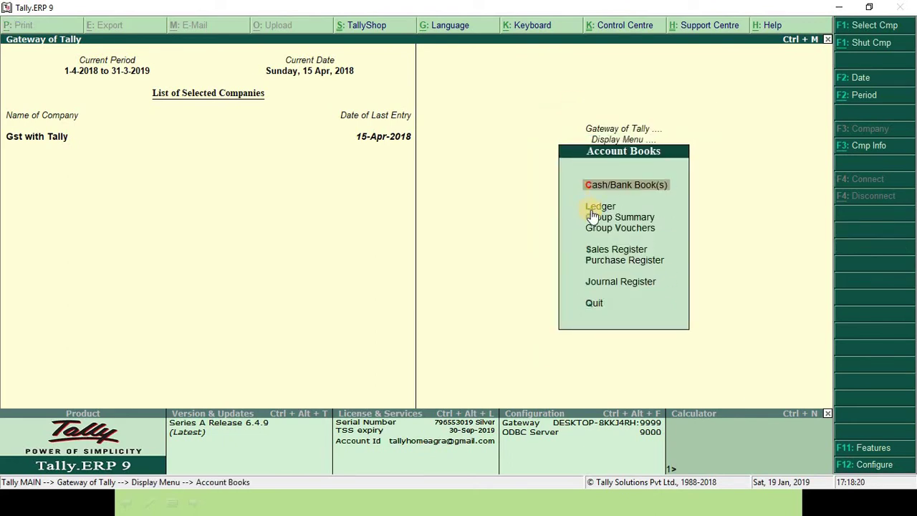
key("l")
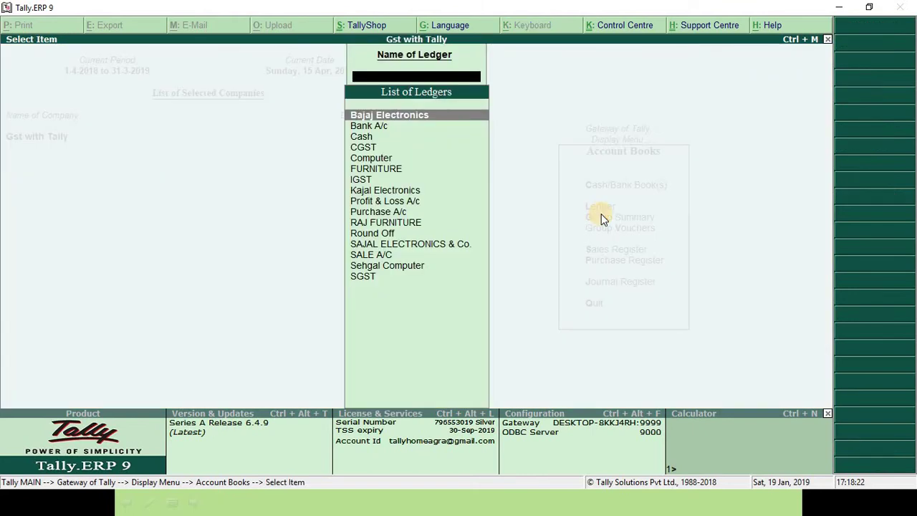
type("Baja")
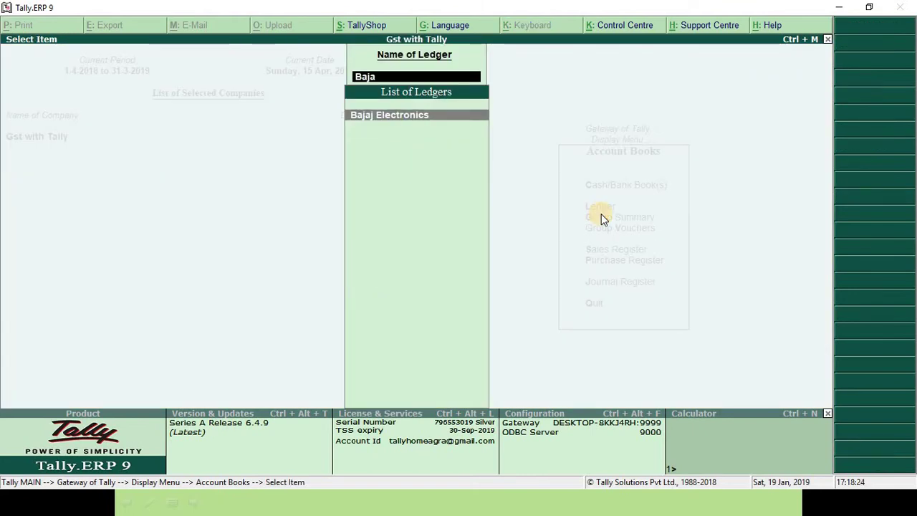
key("Return")
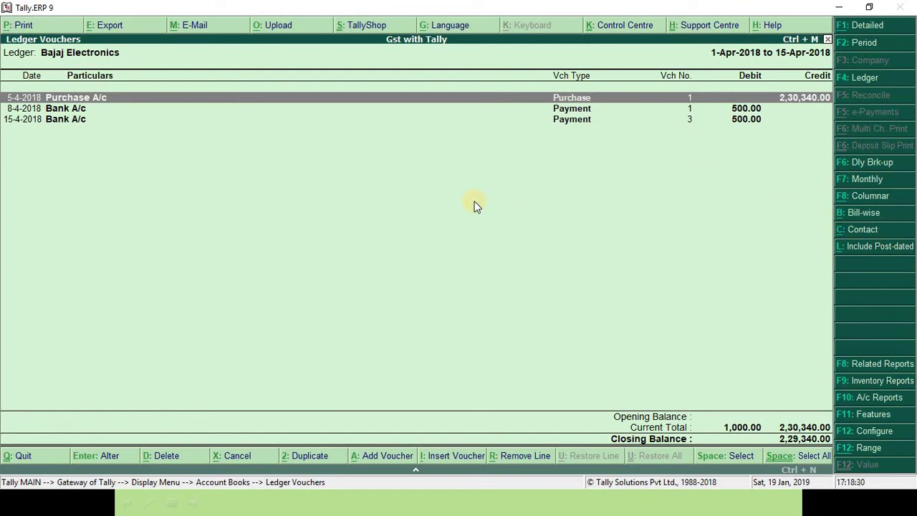
Insert a payment voucher from the 15-4-2018 Bank A/c payment entry and date it 16-Apr-2018
key("Down")
key("Down")
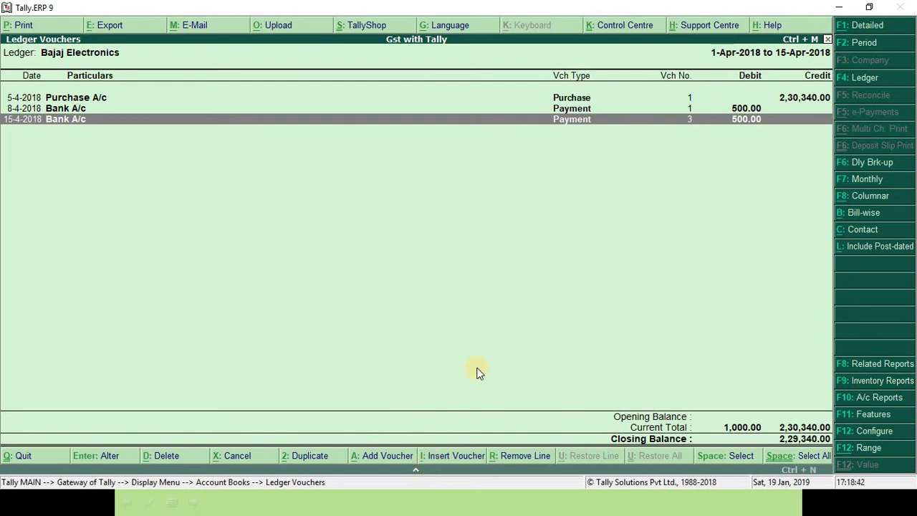
key("ctrl+i")
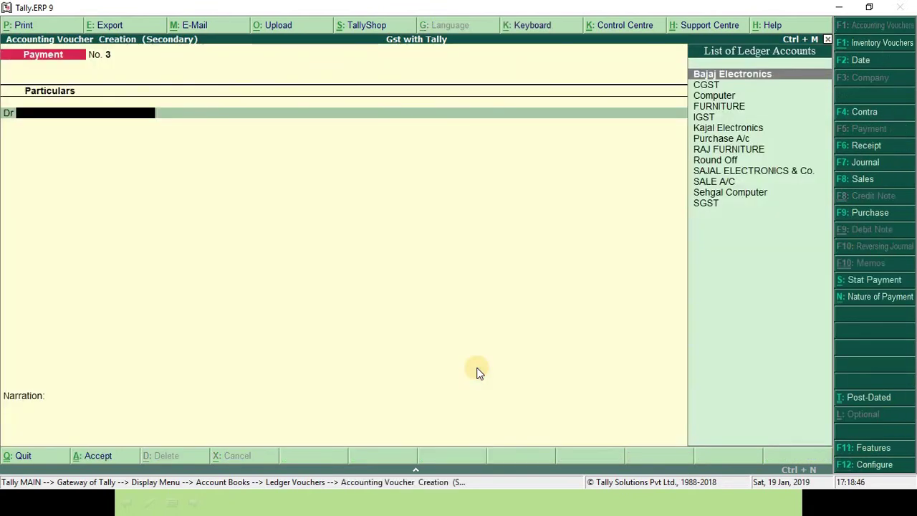
key("F2")
key("Return")
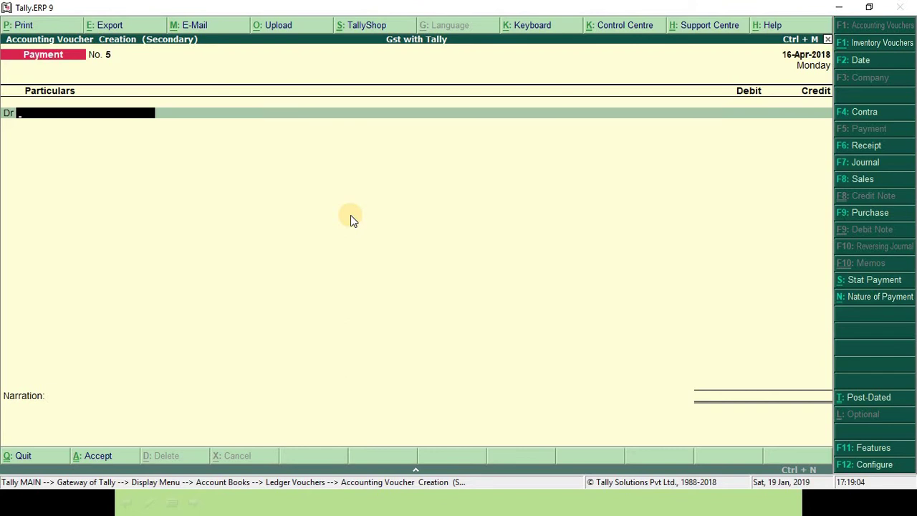
Create a party ledger from the voucher's debit line, entering the party's full name and accepting the remaining default details
key("alt+c")
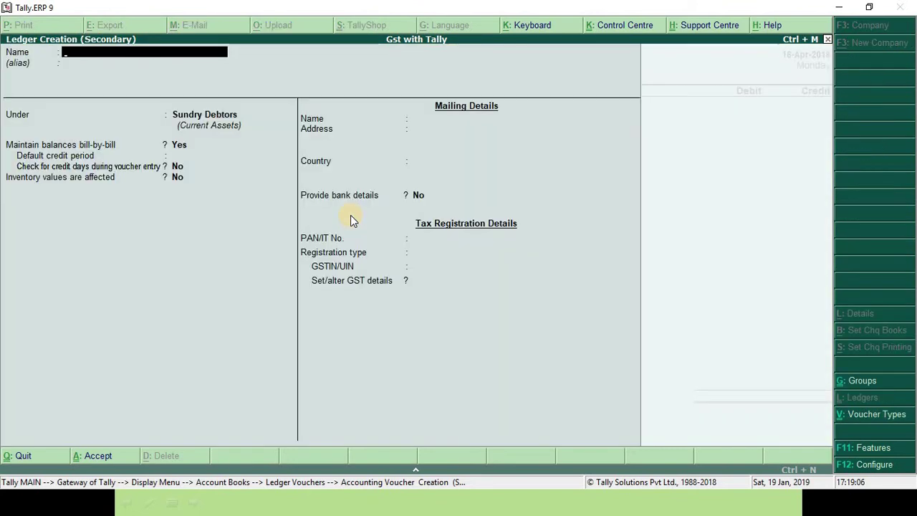
type("Mahesh Kumar")
key("Return")
key("Return")
key("Return")
key("Return")
key("Return")
key("Return")
key("Return")
key("Return")
key("Return")
key("Return")
key("Return")
key("Return")
key("Return")
key("Return")
key("Return")
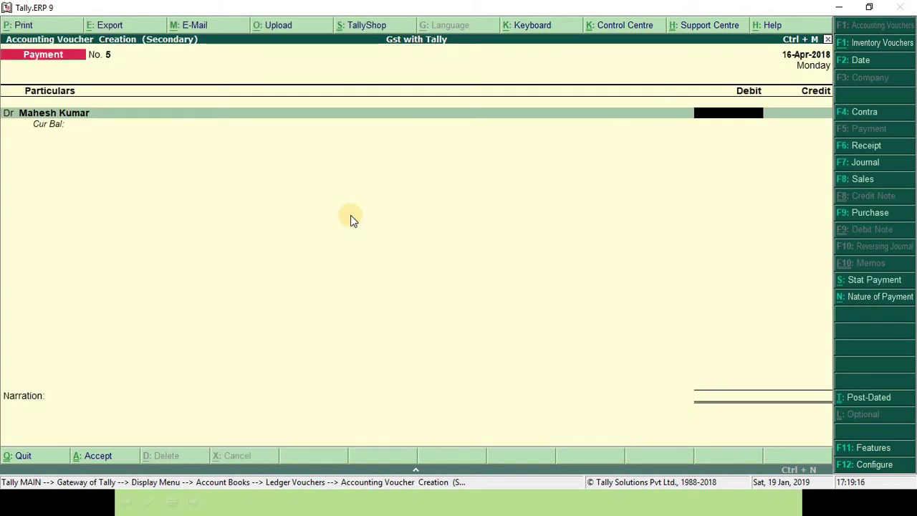
Debit 500 to the new party ledger and allocate the amount On Account
type("500")
key("Return")
key("Return")
key("Return")
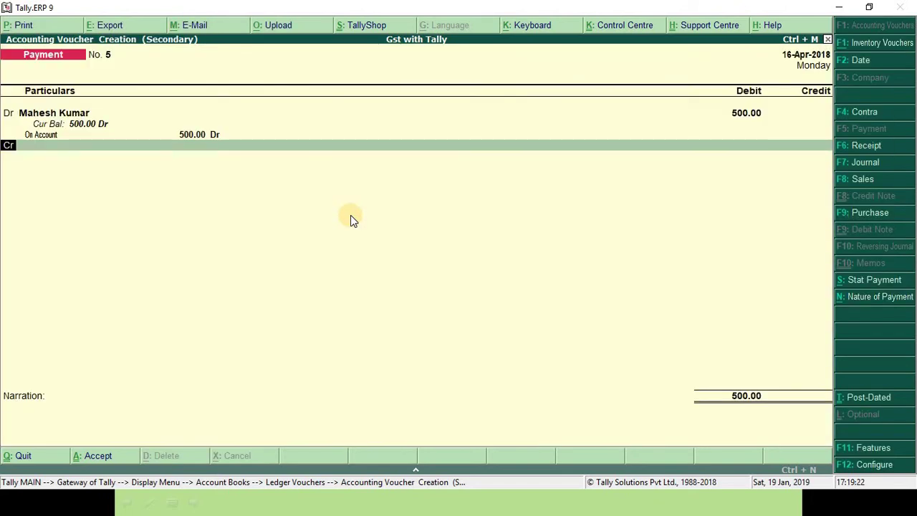
Go back to the party's debit amount and replace it with the built-in calculator's result of 500*1.05
key("BackSpace")
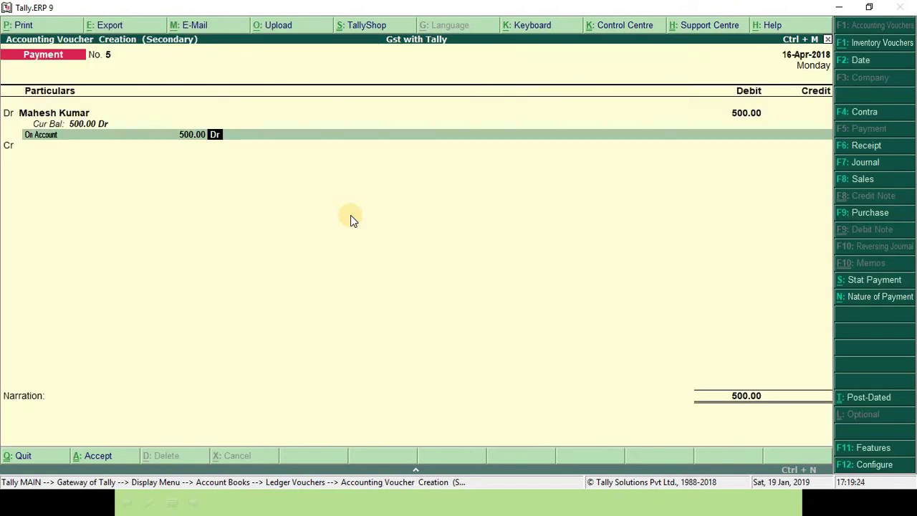
key("BackSpace")
key("BackSpace")
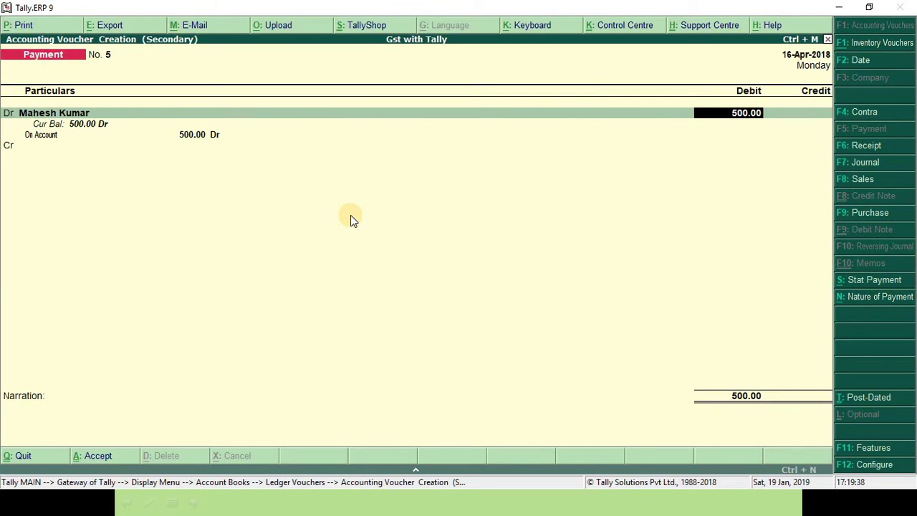
key("ctrl+n")
type("500*1.05")
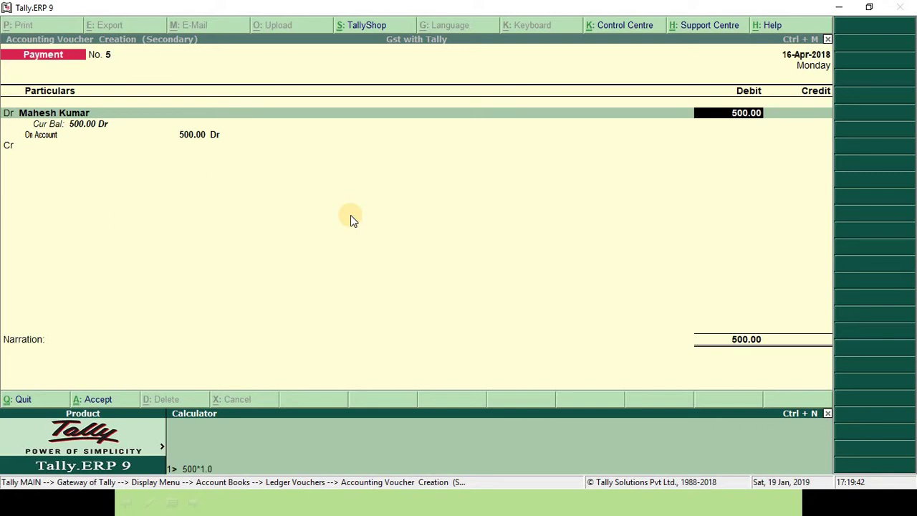
key("Return")
key("Return")
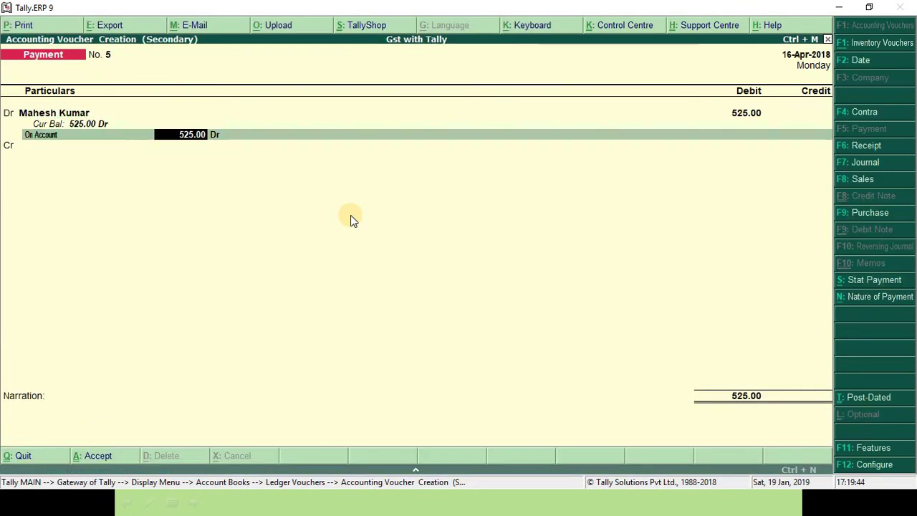
Keep the On Account allocation and credit the Cash ledger with 525.00
key("Return")
type("cas")
key("Return")
key("Return")
key("Return")
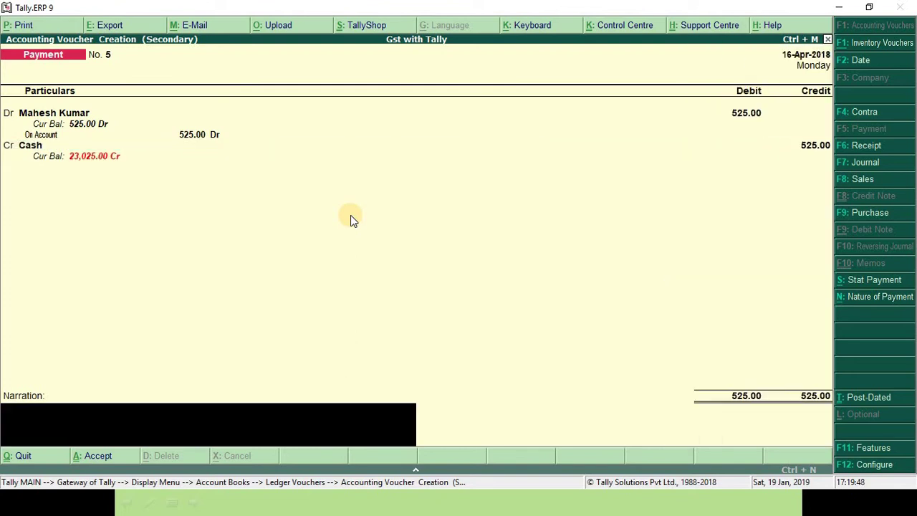
Enter the narration "being cash paid" and accept the payment voucher
type("being cash paid")
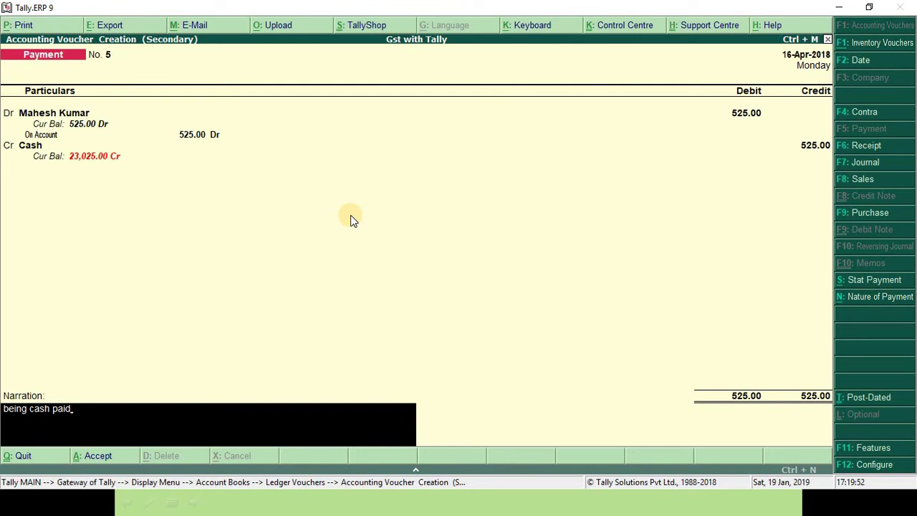
key("Return")
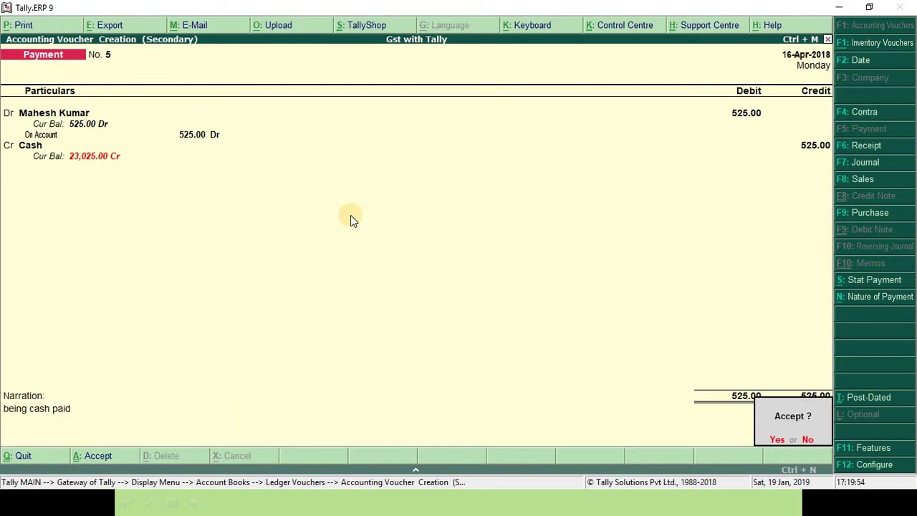
key("Return")
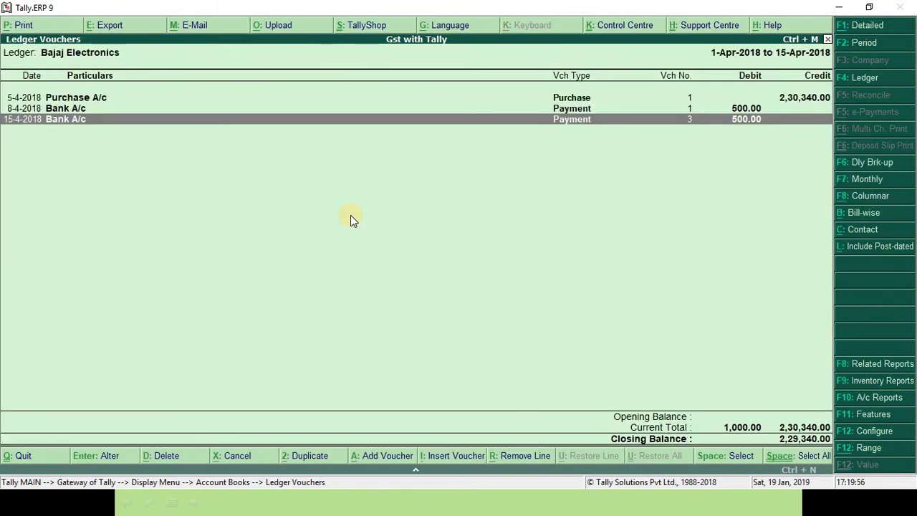
Reopen the Bajaj Electronics ledger vouchers from the ledger list and look through the entries
key("Escape")
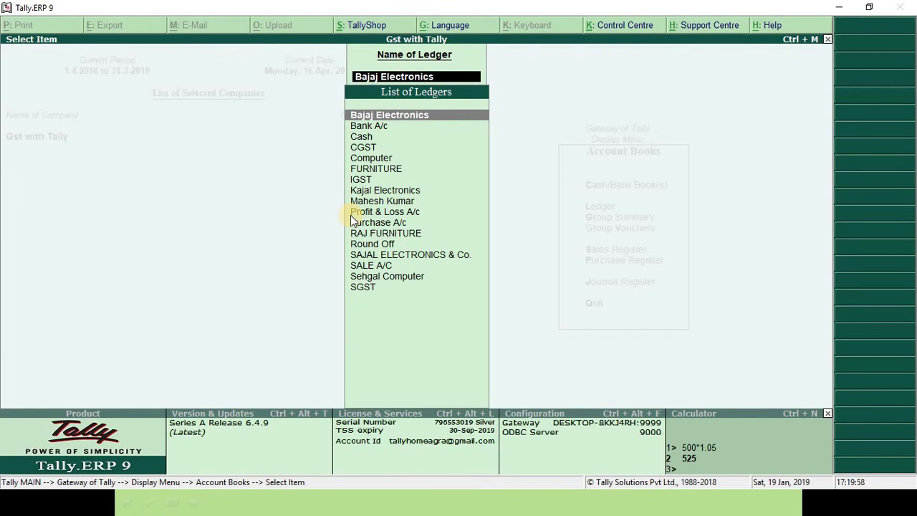
key("Return")
key("Down")
key("Down")
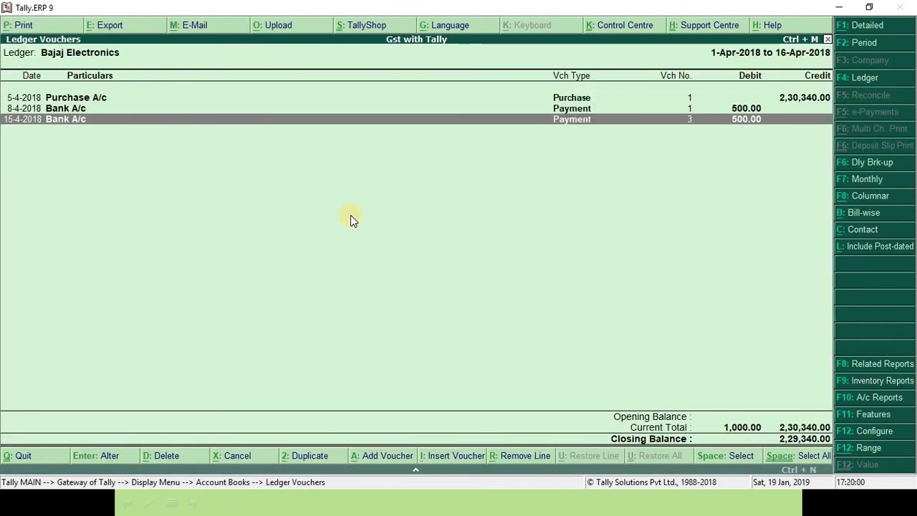
key("Up")
key("Up")
key("Escape")
key("Return")
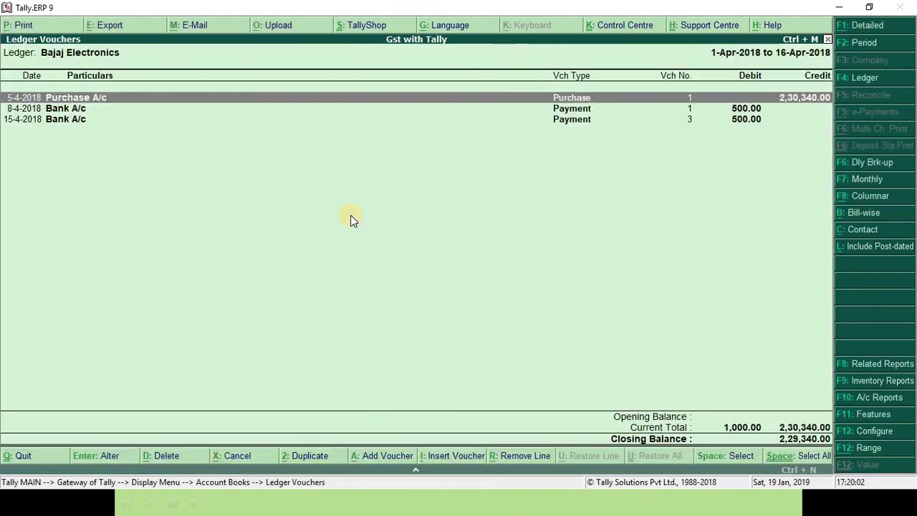
Set the Bajaj Electronics ledger report period from 1-4-2018 to 30-4-2018
key("F2")
type("01.04.2018")
key("Return")
type("30.04.2018")
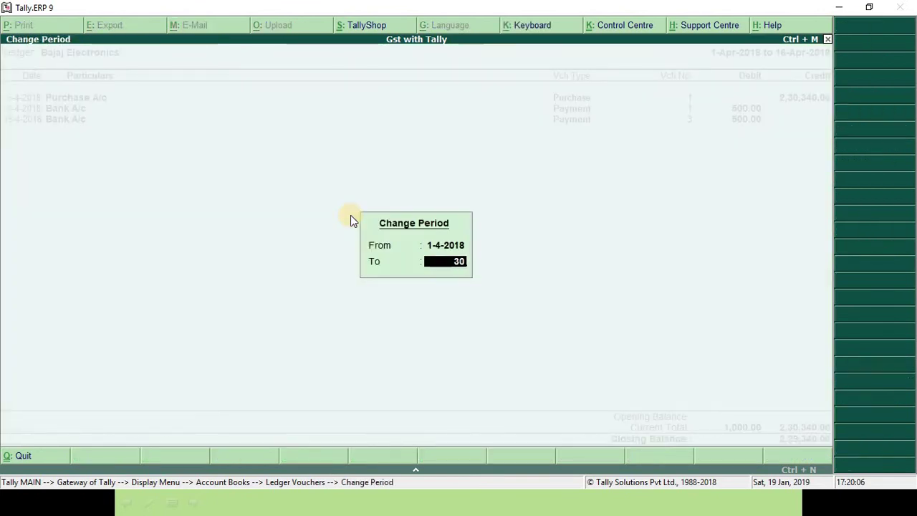
key("Return")
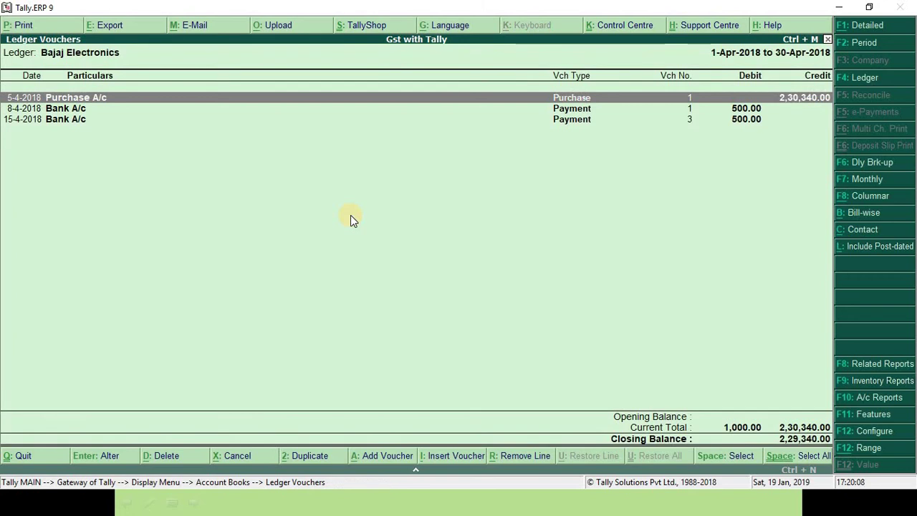
View the 15-4-2018 Bank A/c payment voucher and return to the ledger vouchers
key("Down")
key("Down")
key("Return")
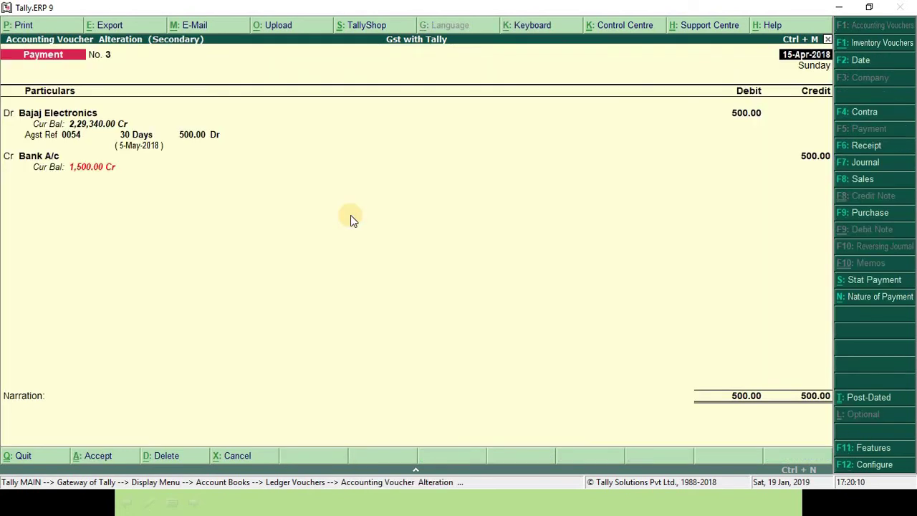
key("Escape")
key("Return")
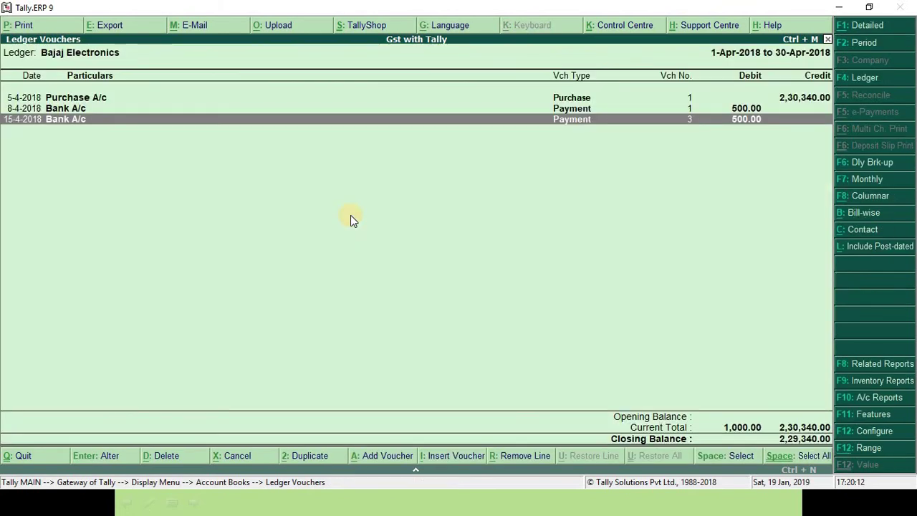
Display the new party's ledger vouchers by searching the ledger list, and return to the list
key("Escape")
type("Mahes")
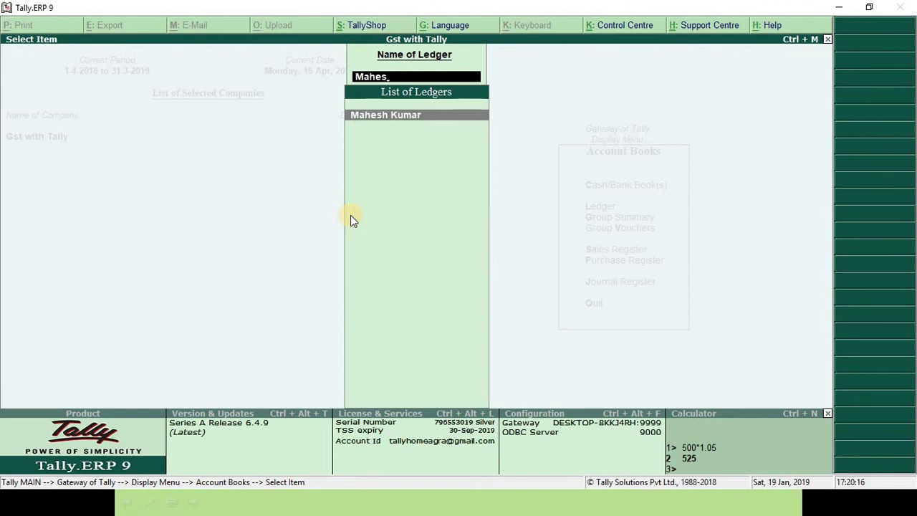
key("Return")
key("Escape")
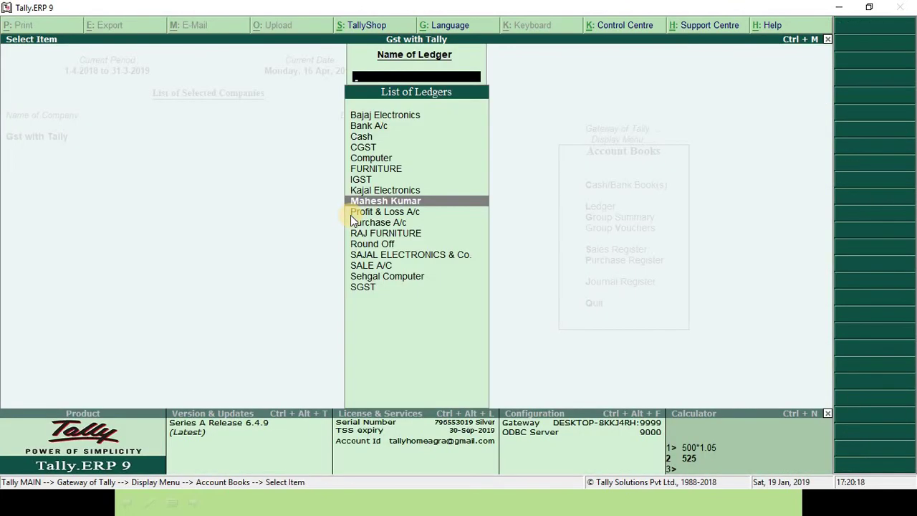
Display the Bajaj Electronics ledger vouchers again and highlight the 15-4-2018 Bank A/c payment
key("Up")
key("Up")
key("Up")
key("Up")
key("Up")
key("Up")
key("Up")
key("Up")
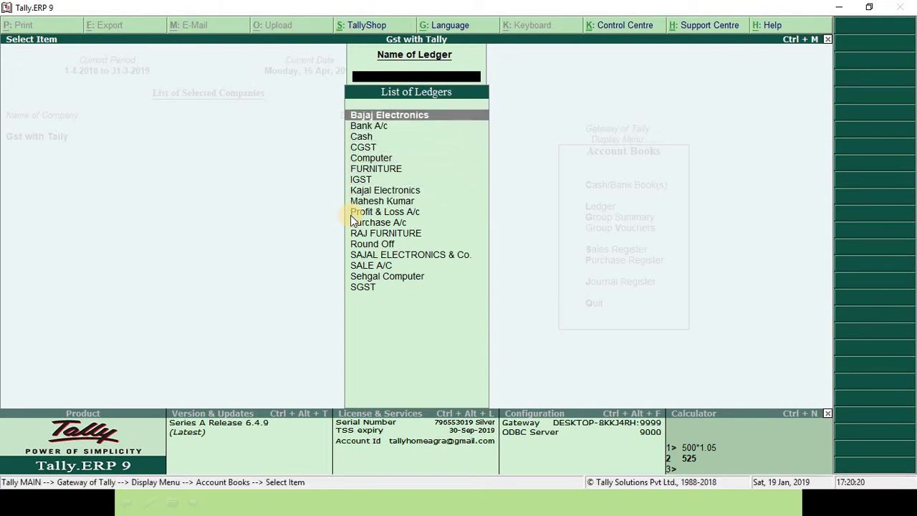
key("Return")
key("Down")
key("Down")
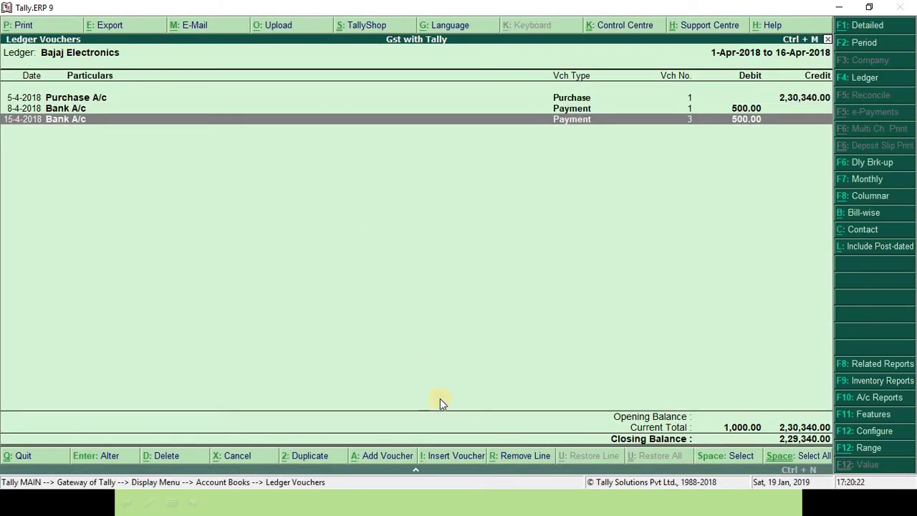
left_click(434, 458)
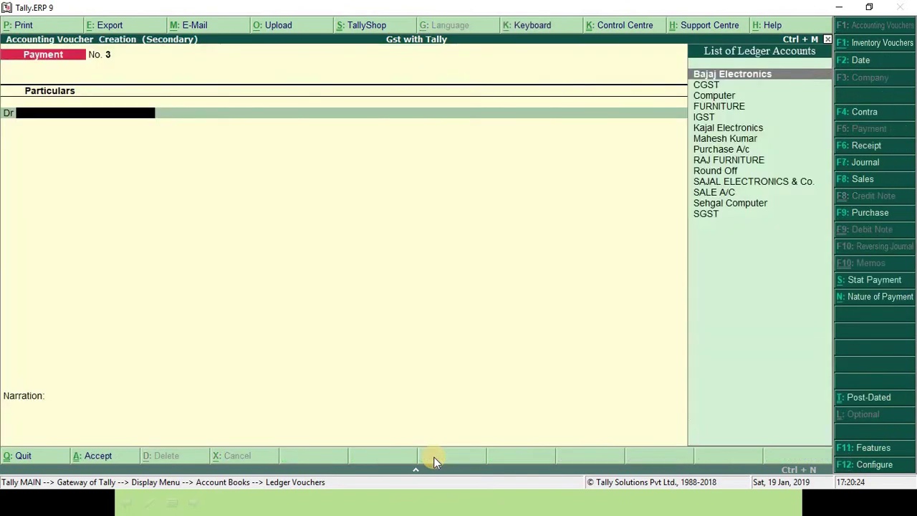
key("Escape")
key("Escape")
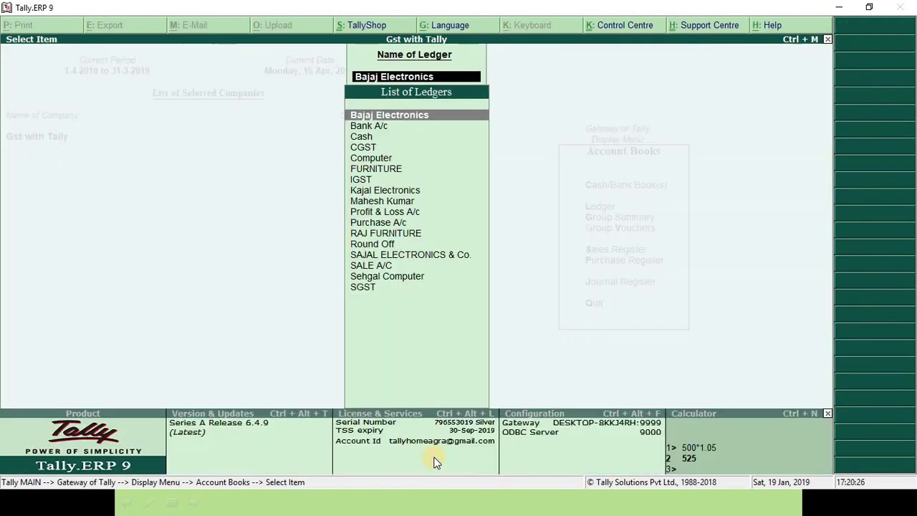
Open the new party's ledger vouchers and delete the 16-4-2018 Cash payment voucher
type("Mah")
key("Return")
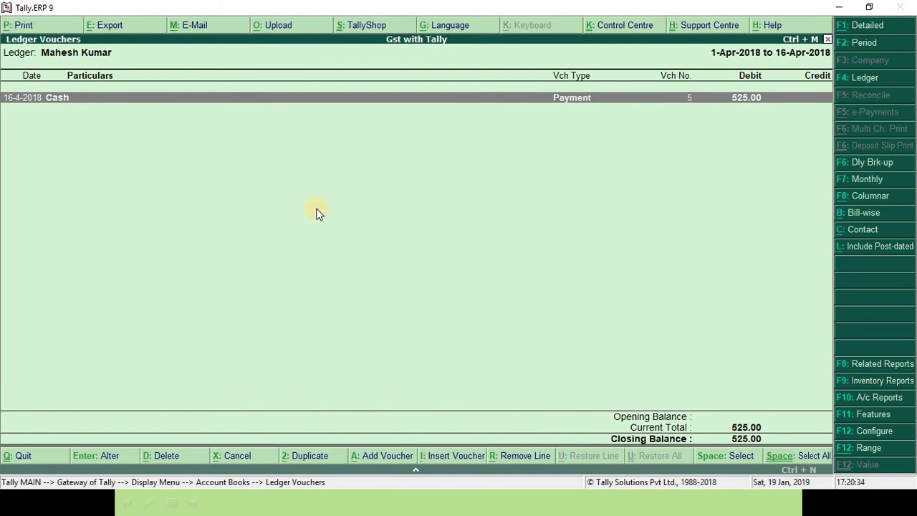
left_click(159, 463)
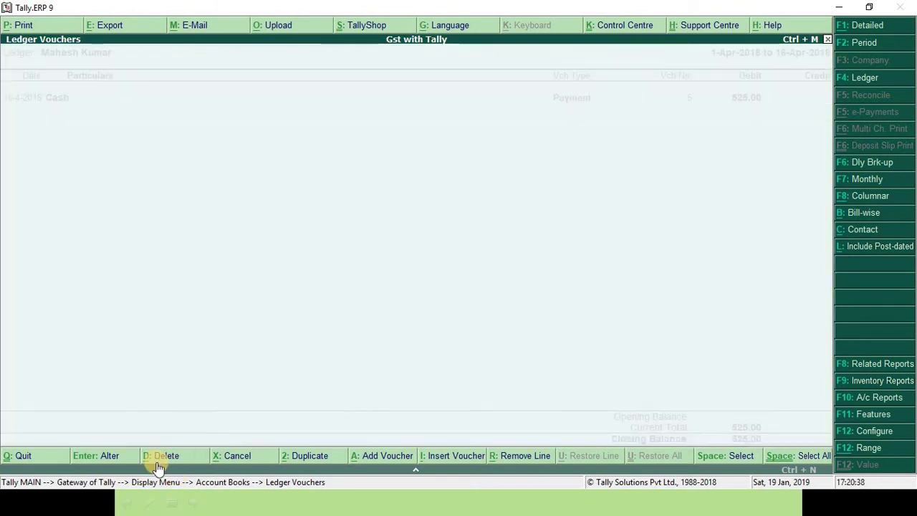
key("y")
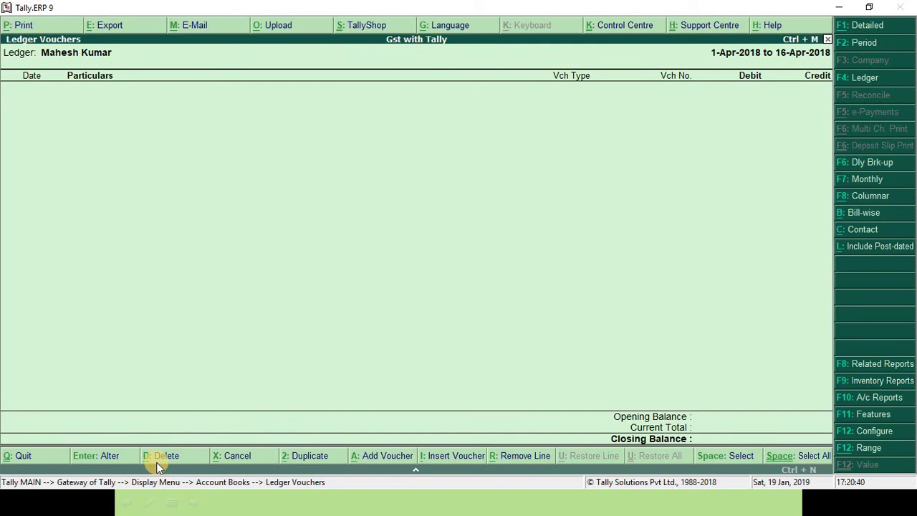
Open the Bajaj Electronics ledger vouchers and remove the 5-4-2018 Purchase A/c line from the report
key("Escape")
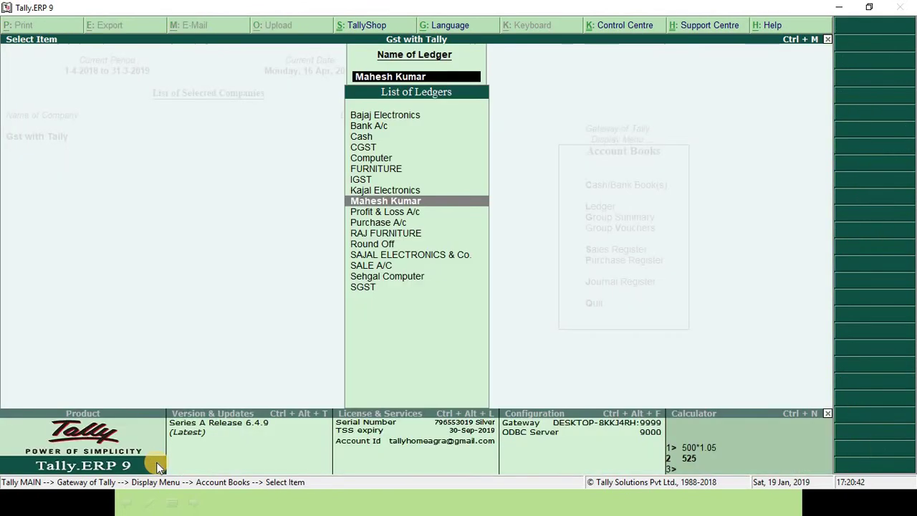
type("Ba")
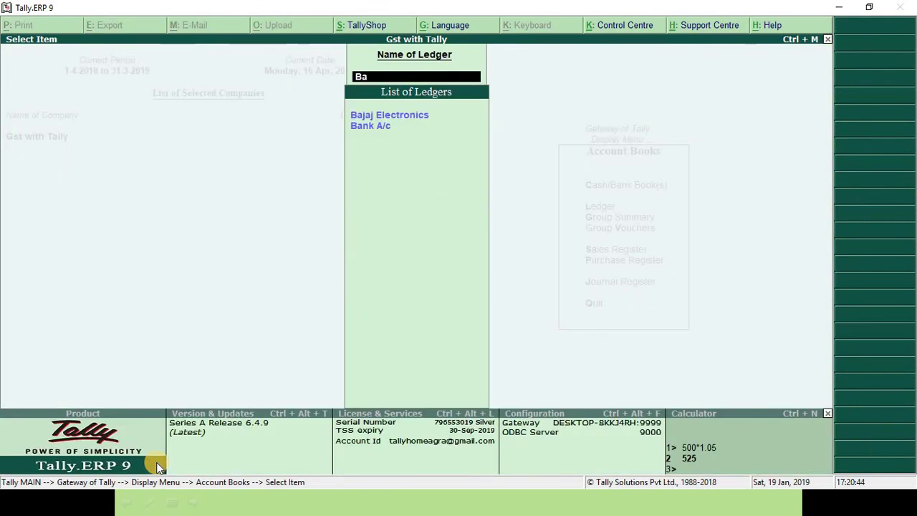
key("Return")
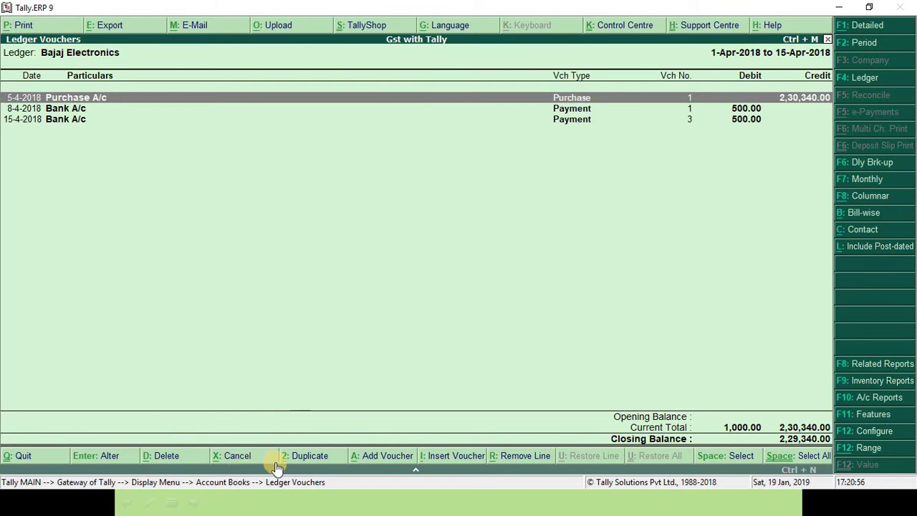
left_click(496, 469)
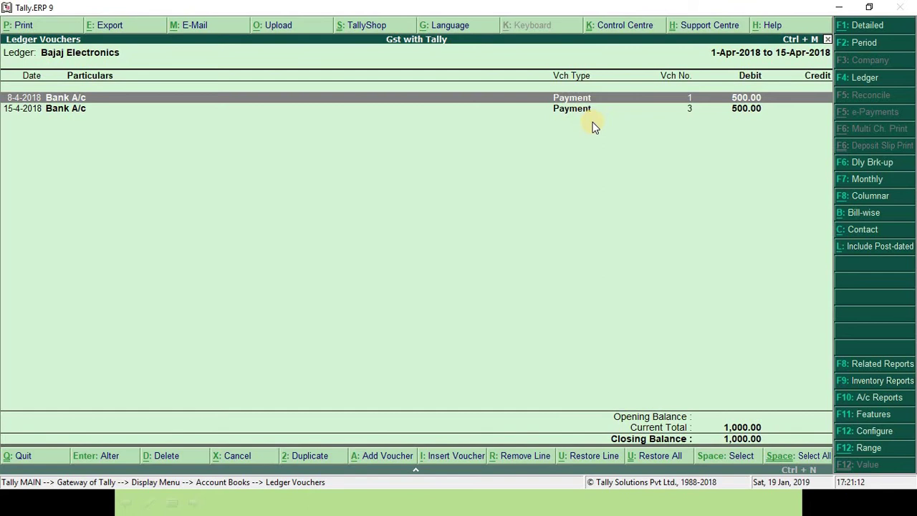
View the bill-wise outstanding report for Bajaj Electronics and return to the ledger vouchers
left_click(853, 216)
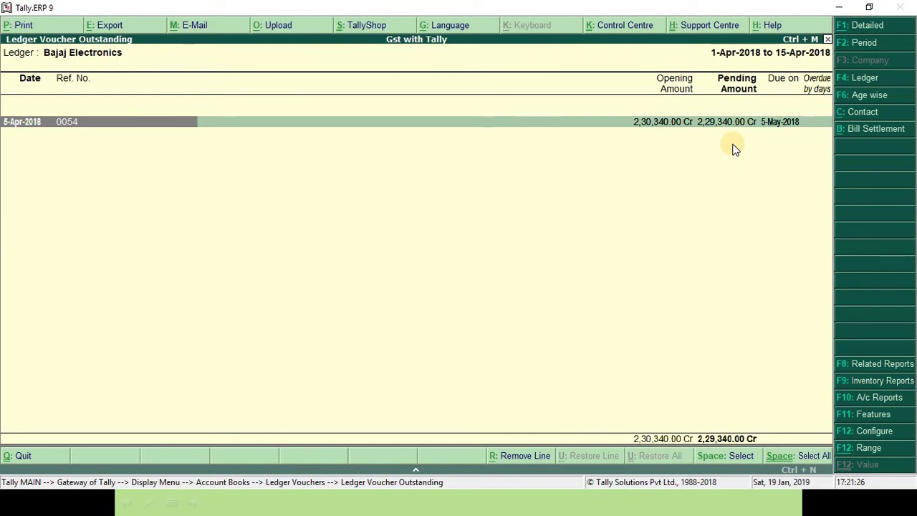
key("Escape")
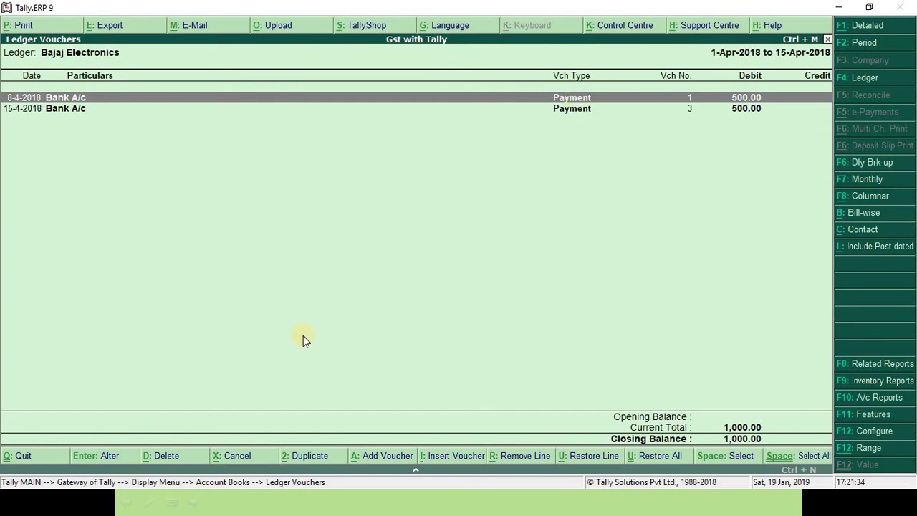
Duplicate the 8-4-2018 Bank A/c payment voucher, date the copy 17-Apr-2018 and accept it
left_click(302, 466)
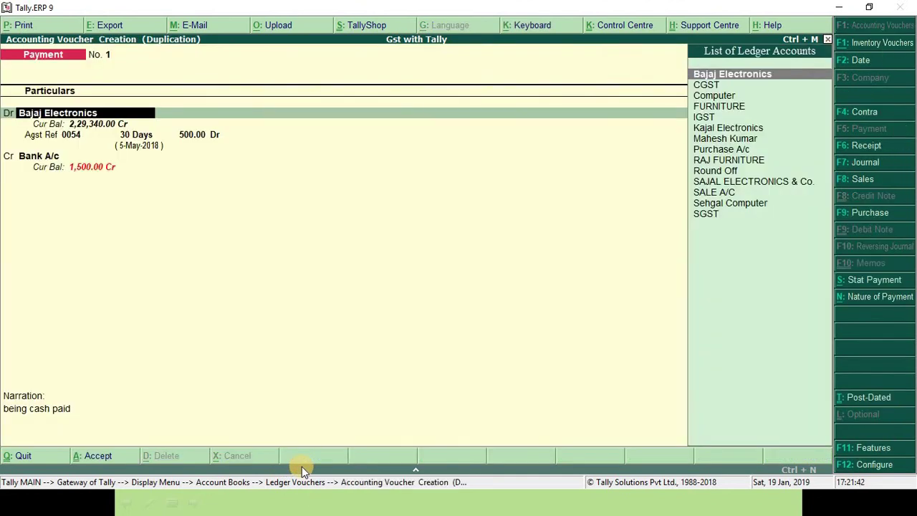
key("Return")
key("Return")
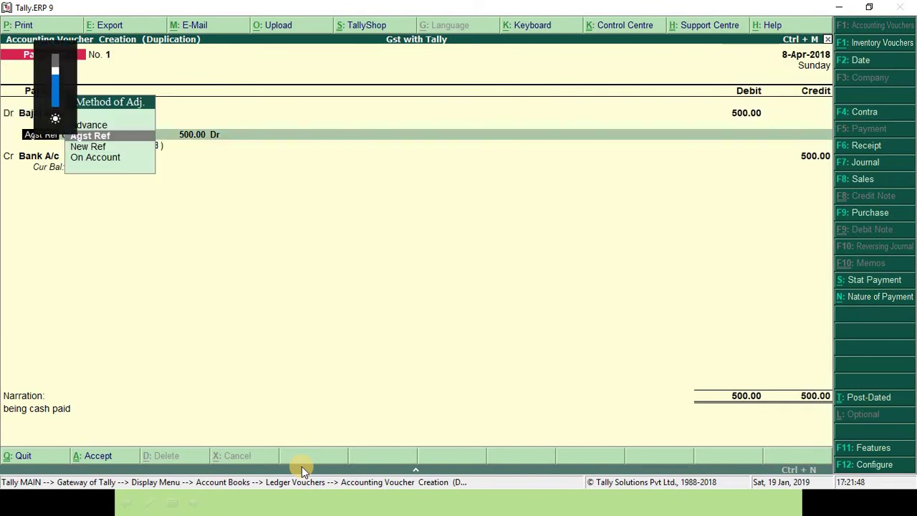
key("F2")
type("17-04-2018")
key("Return")
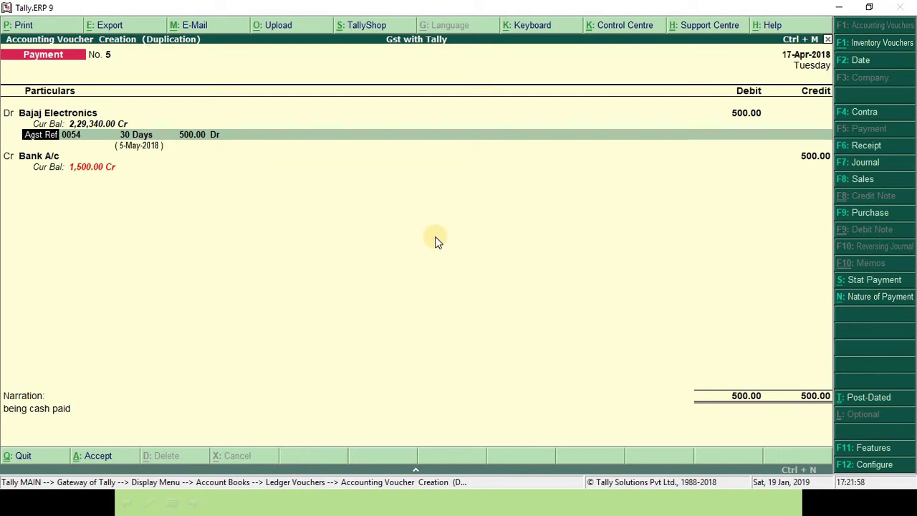
left_click(77, 463)
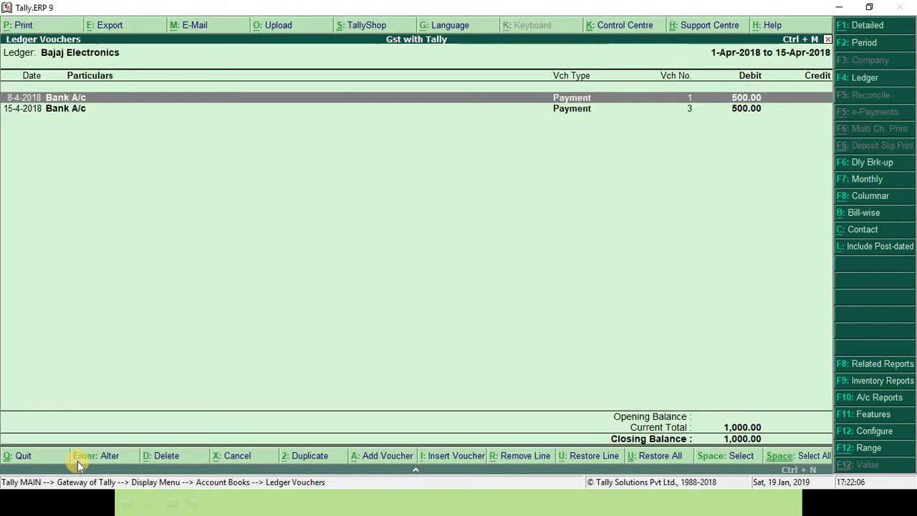
Reopen the Bajaj Electronics ledger vouchers from the list of ledgers and view the ledger's monthly summary
key("Escape")
key("Return")
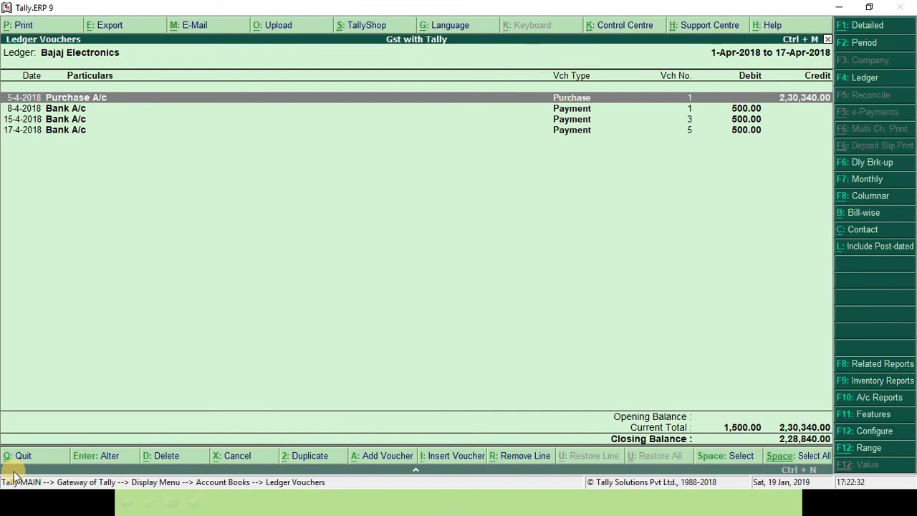
key("Escape")
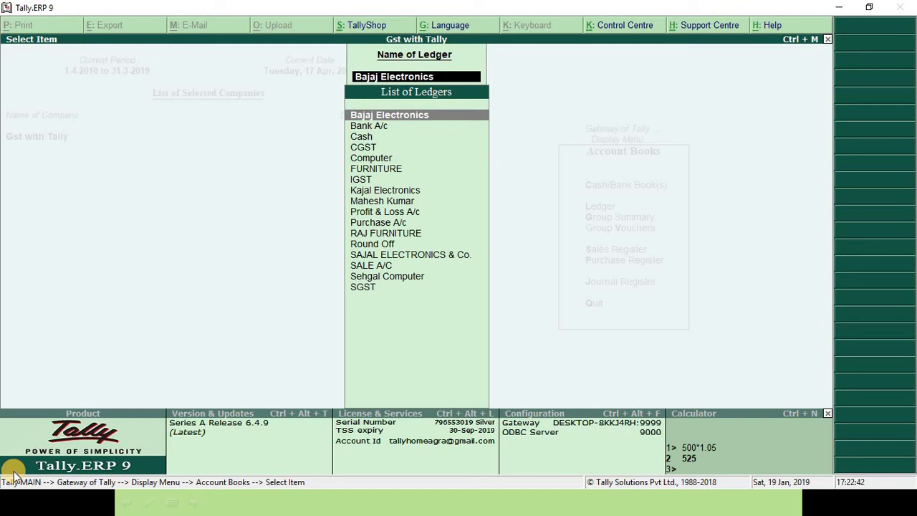
key("Return")
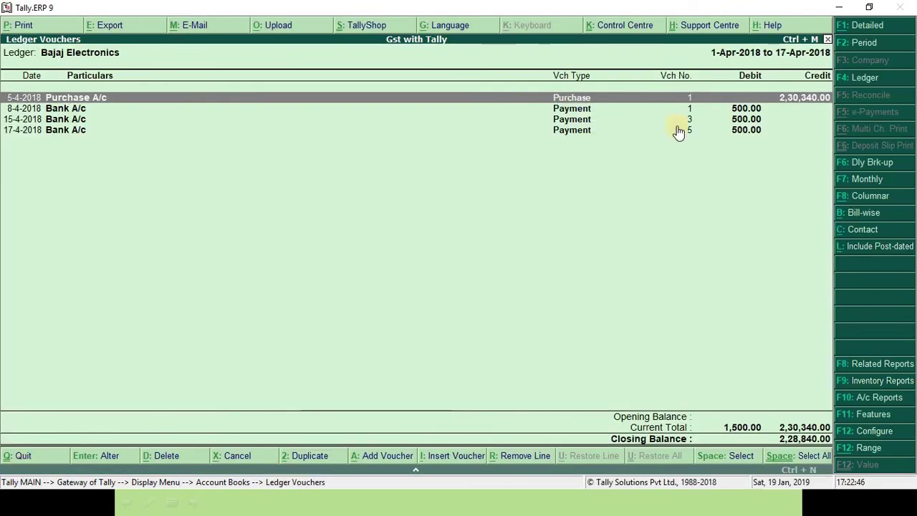
left_click(864, 179)
key("Escape")
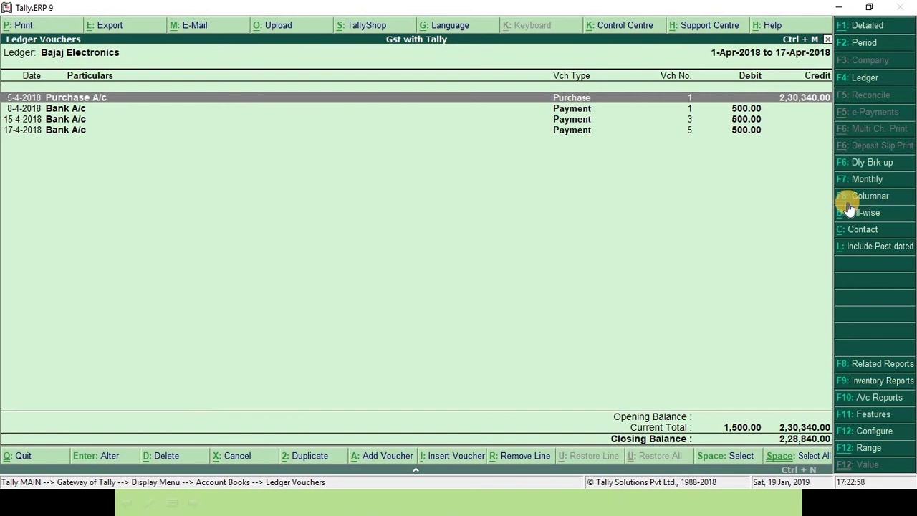
View the columnar register options without changing them, and the contact details of the Bajaj Electronics ledger
left_click(848, 200)
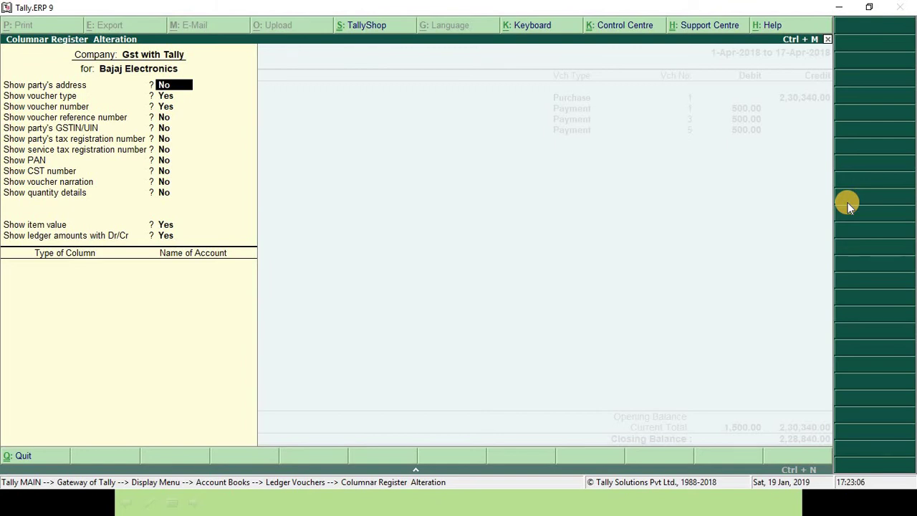
key("Escape")
key("y")
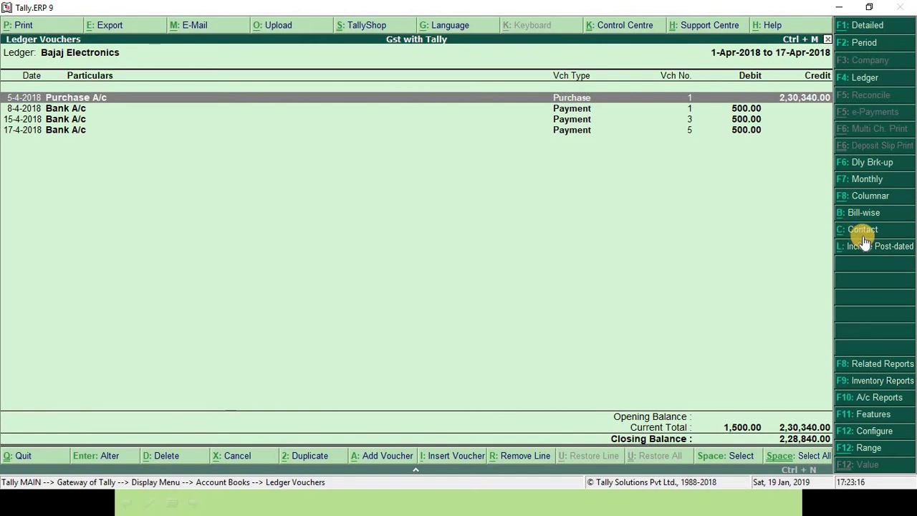
left_click(863, 230)
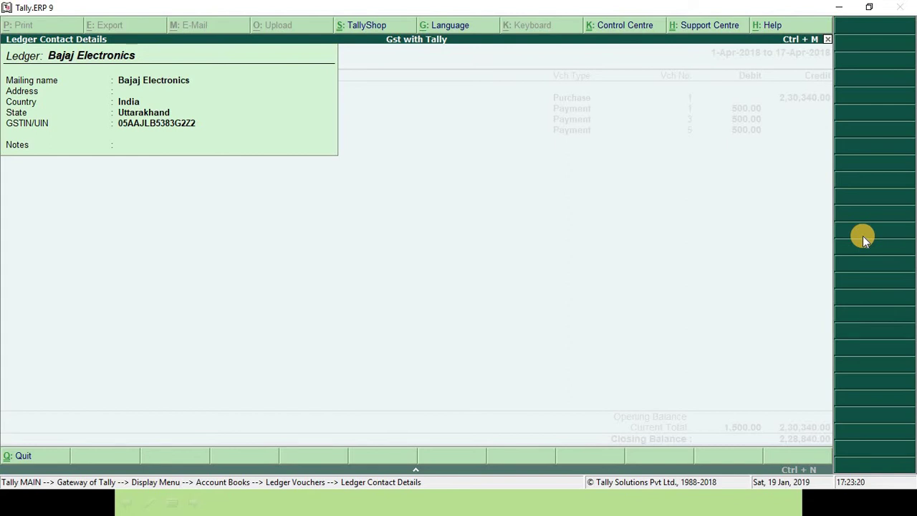
key("Escape")
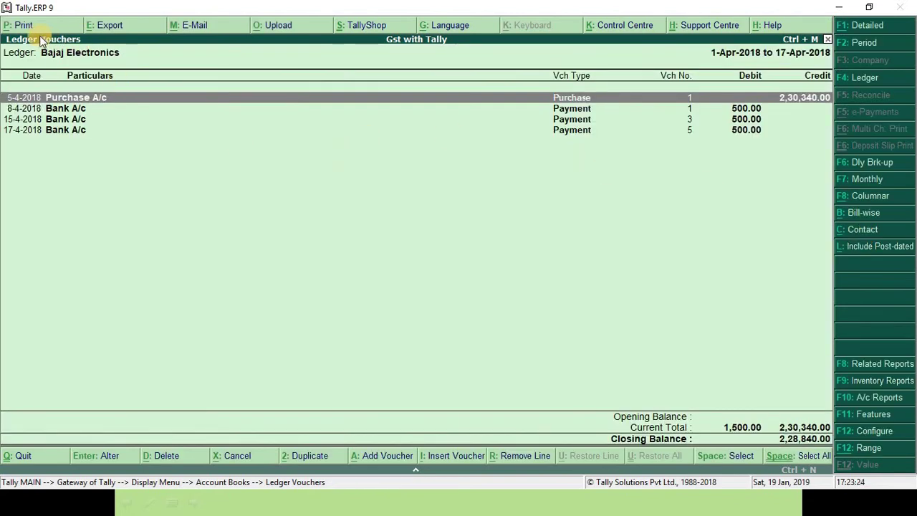
View the print and export options for the Bajaj Electronics ledger report, cancelling both
left_click(21, 27)
key("Return")
key("n")
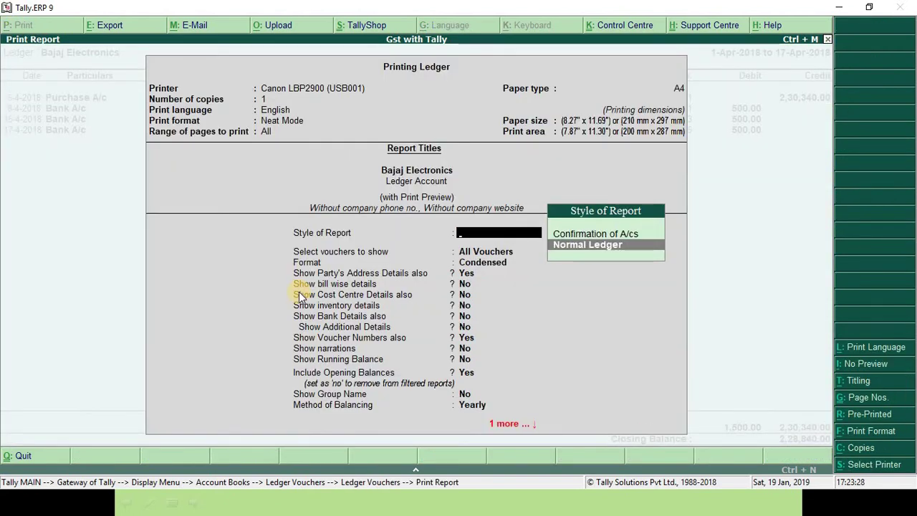
key("Escape")
left_click(109, 24)
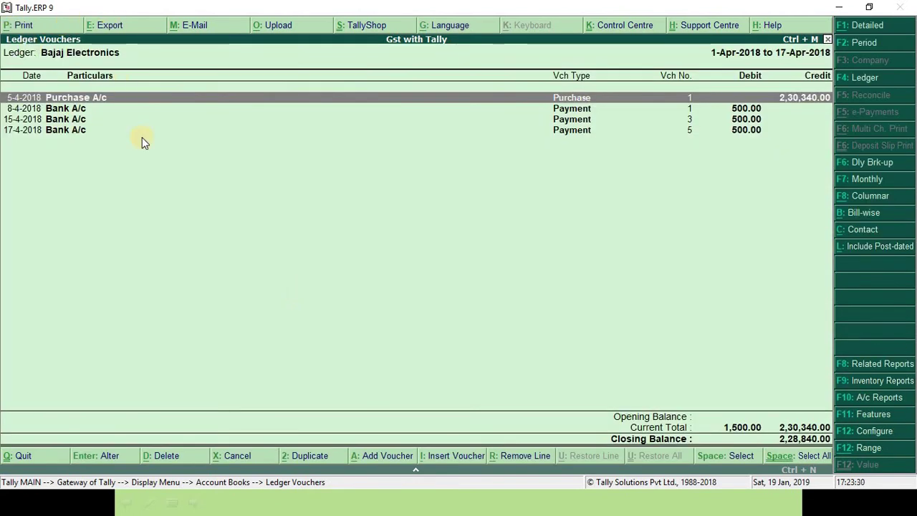
key("n")
key("Escape")
Select all vouchers in the Bajaj Electronics ledger report and return to the Gateway of Tally
left_click(786, 458)
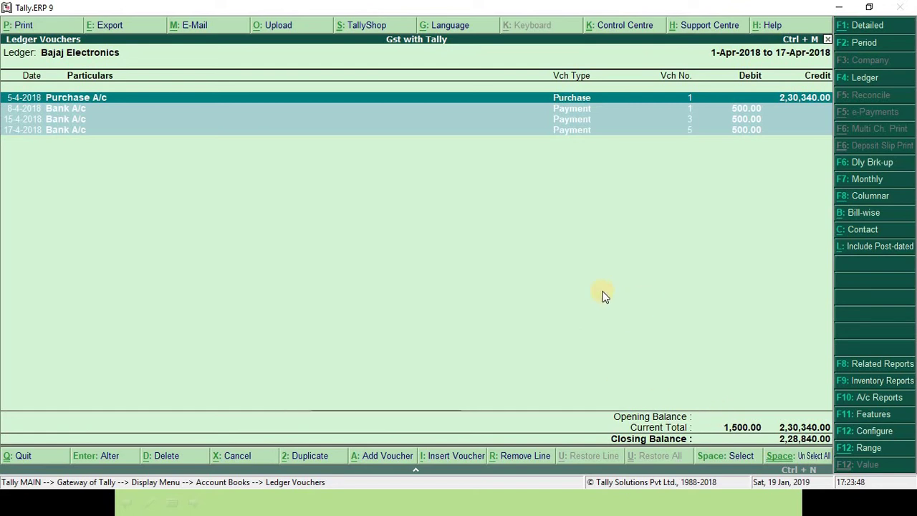
key("Escape")
key("Escape")
key("Escape")
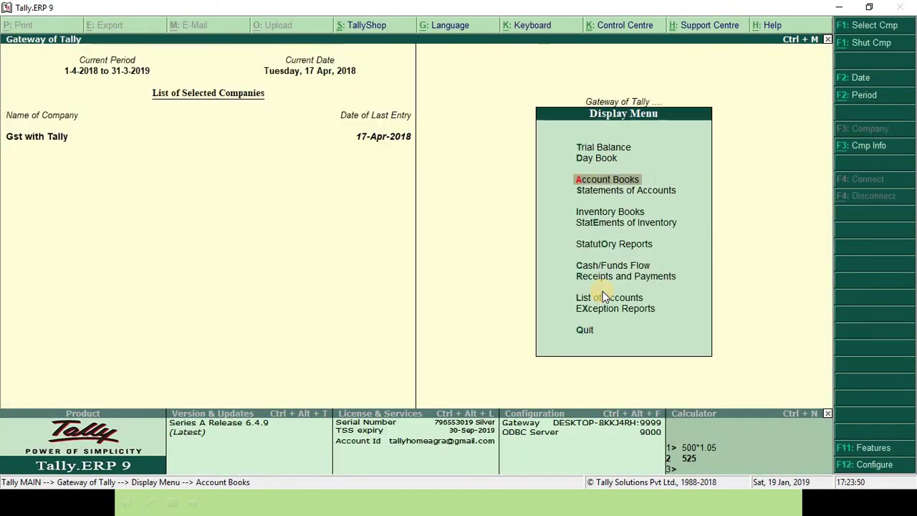
key("Escape")
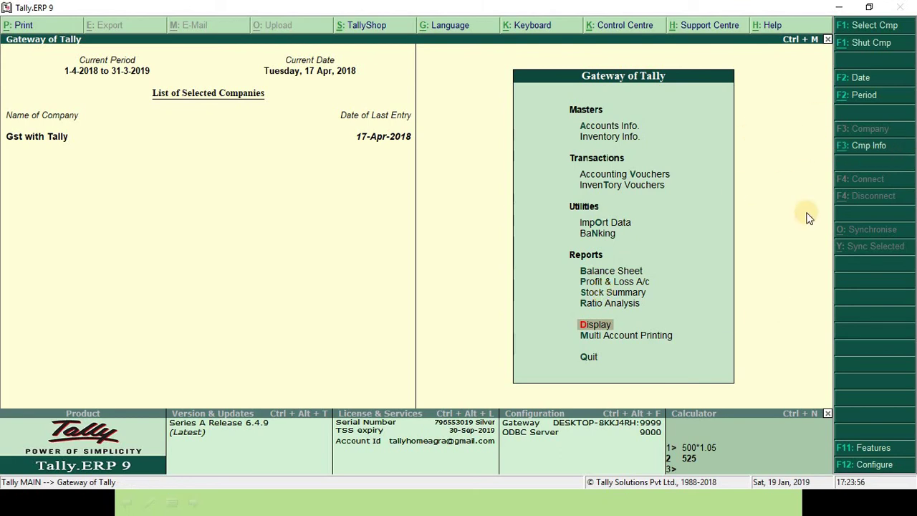
Open the 5-4-2018 purchase voucher from the Bajaj Electronics ledger and move to its party account name
key("Return")
key("a")
key("l")
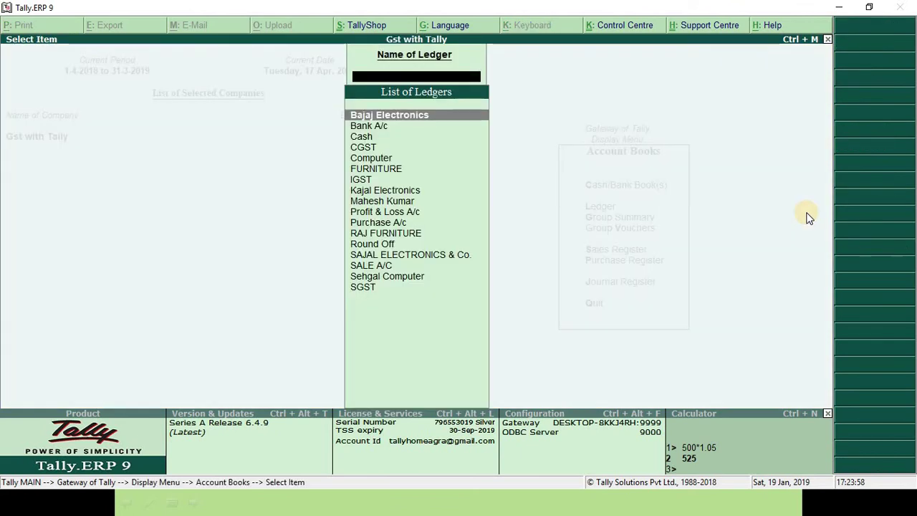
key("Return")
key("Return")
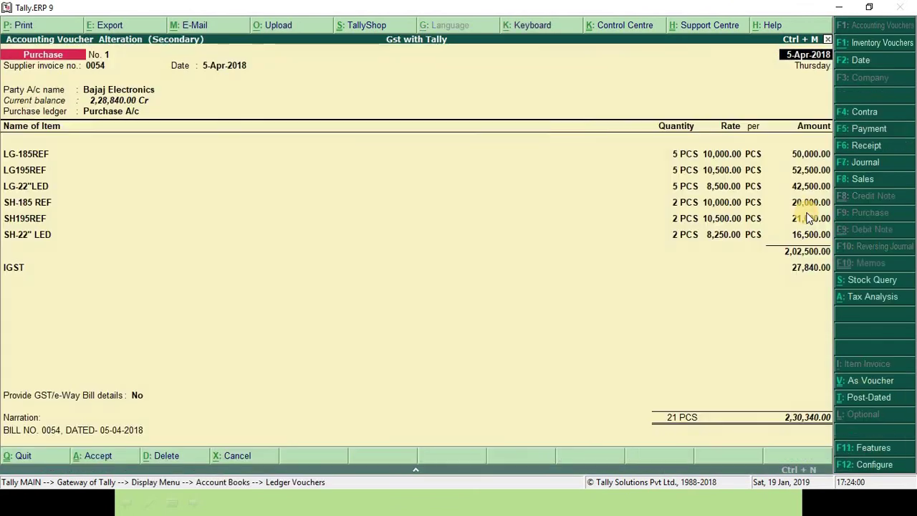
key("Return")
key("Return")
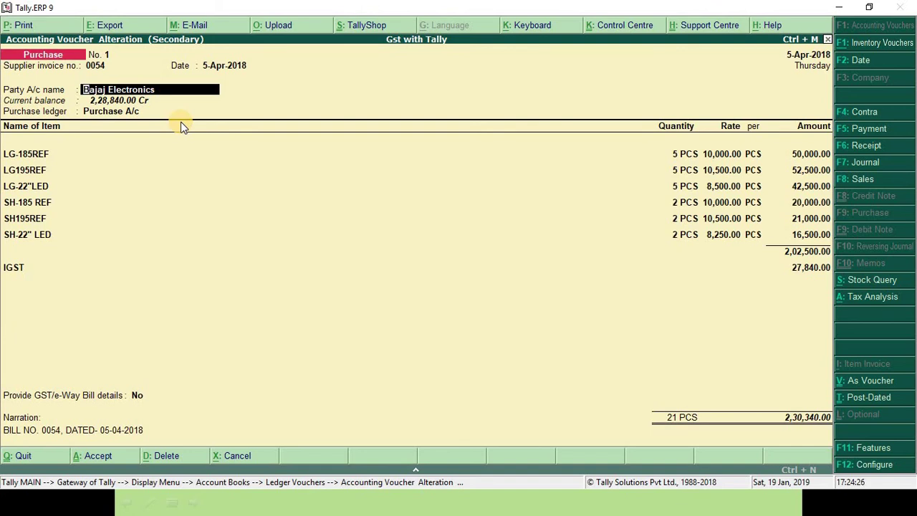
Alter the party ledger from within the voucher, renaming it Bajaj Electronics & Co., and accept it
key("ctrl+Return")
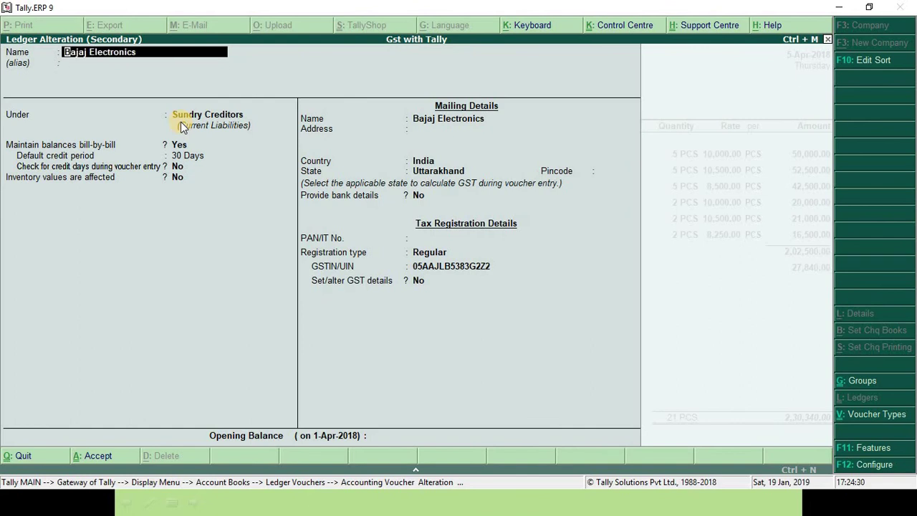
type("& Co.")
key("Return")
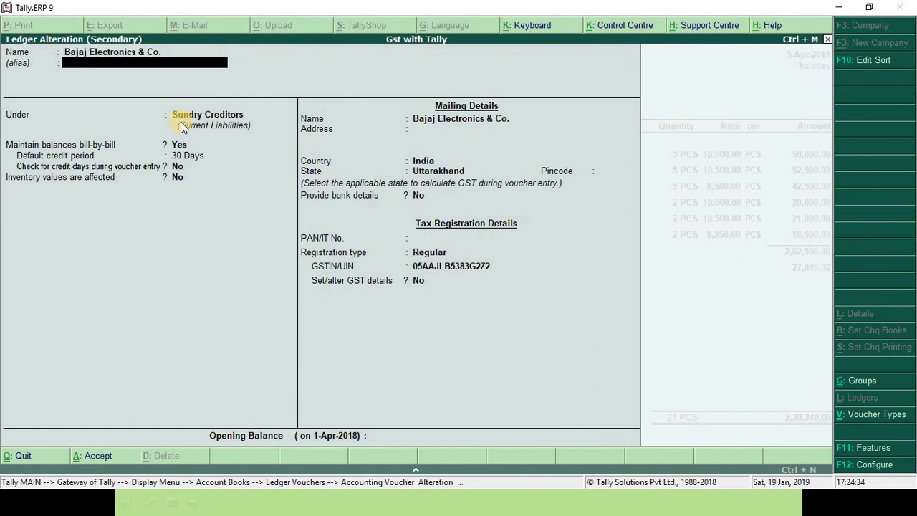
key("Return")
key("Return")
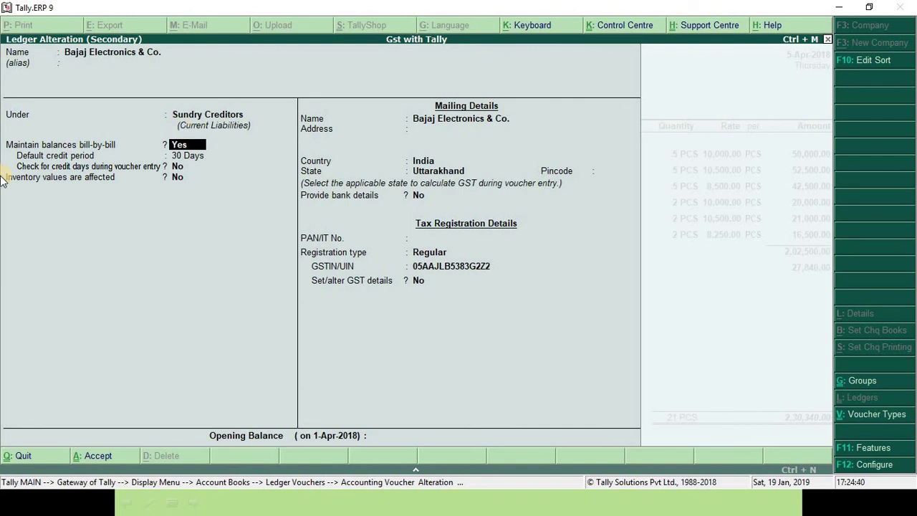
left_click(81, 466)
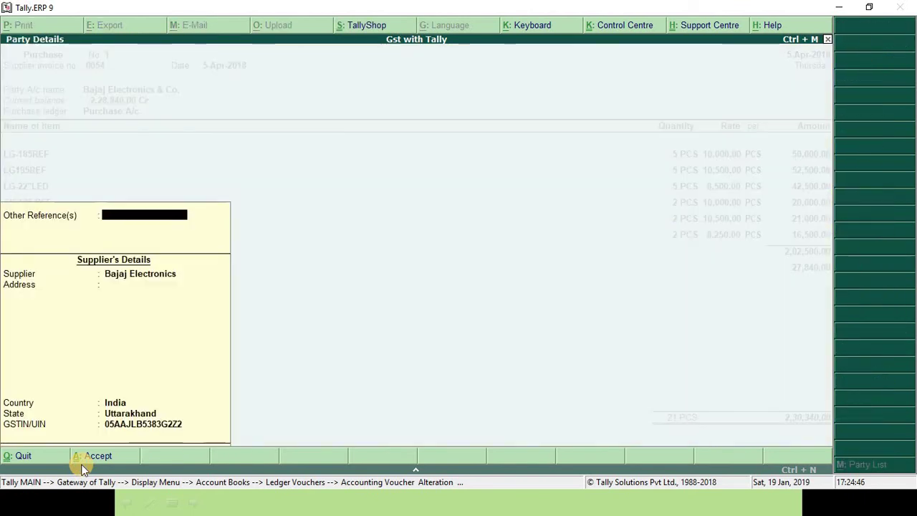
Create the stock item Lg-200l Ref from the first item line of the purchase voucher, replacing LG-185REF there
key("Return")
left_click(81, 466)
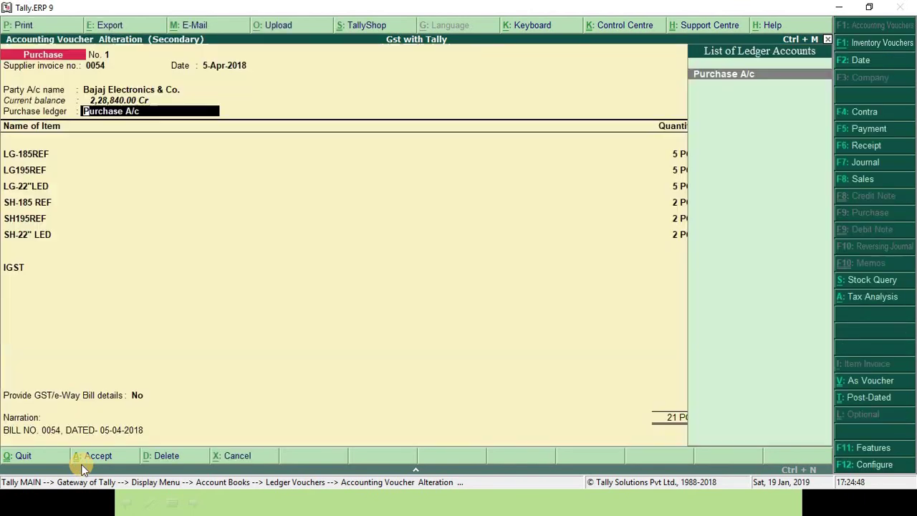
left_click(81, 465)
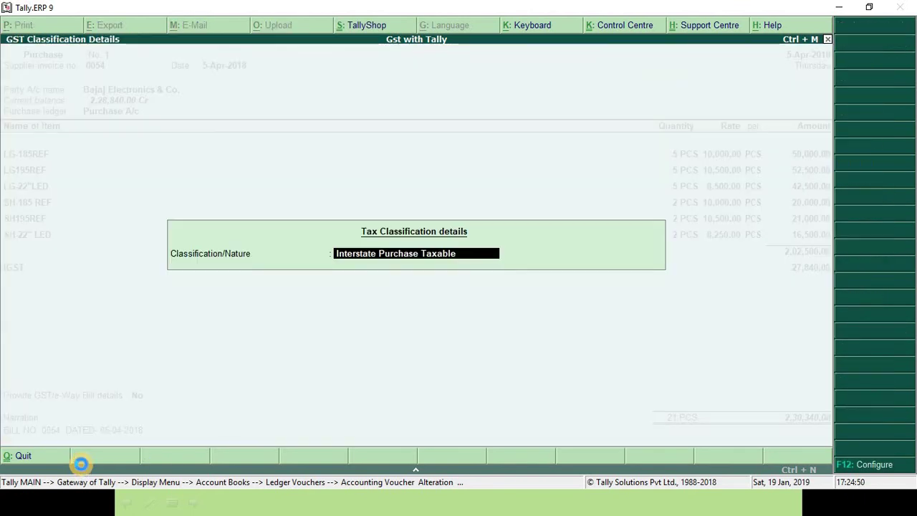
left_click(81, 465)
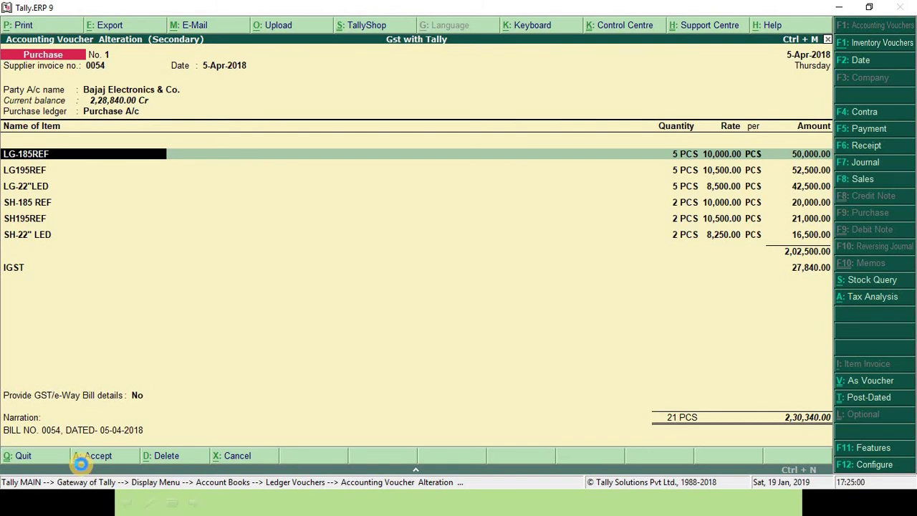
key("alt+c")
type("Lg-200l Ref")
key("Return")
left_click(81, 465)
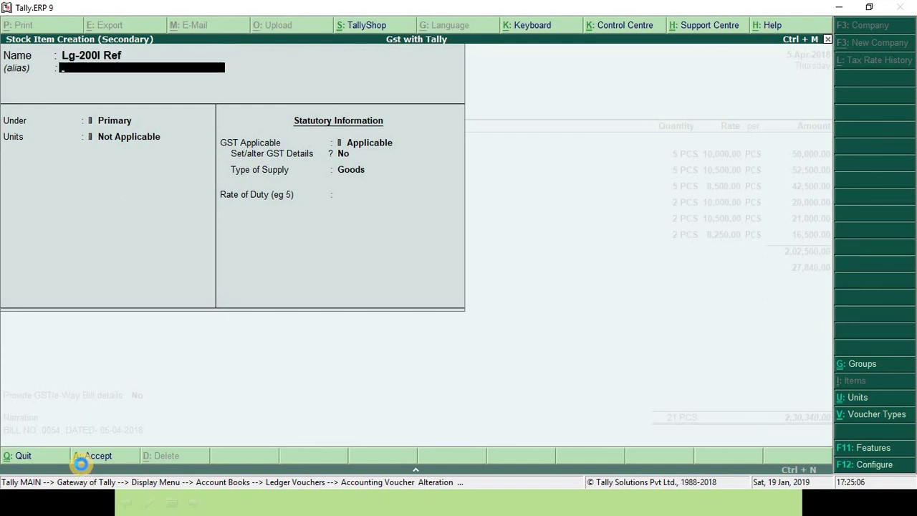
key("Return")
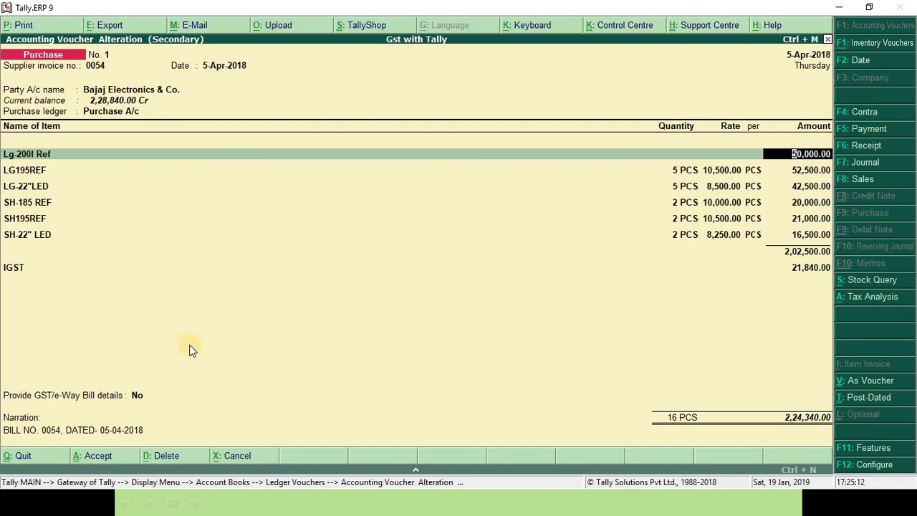
Quit the purchase voucher without saving and open the Bajaj Electronics & Co. ledger vouchers
left_click(10, 463)
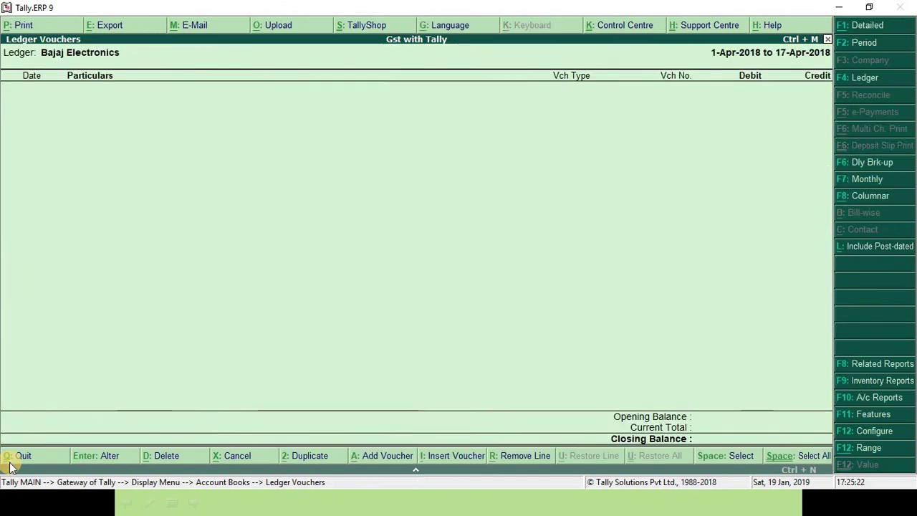
left_click(9, 463)
key("Return")
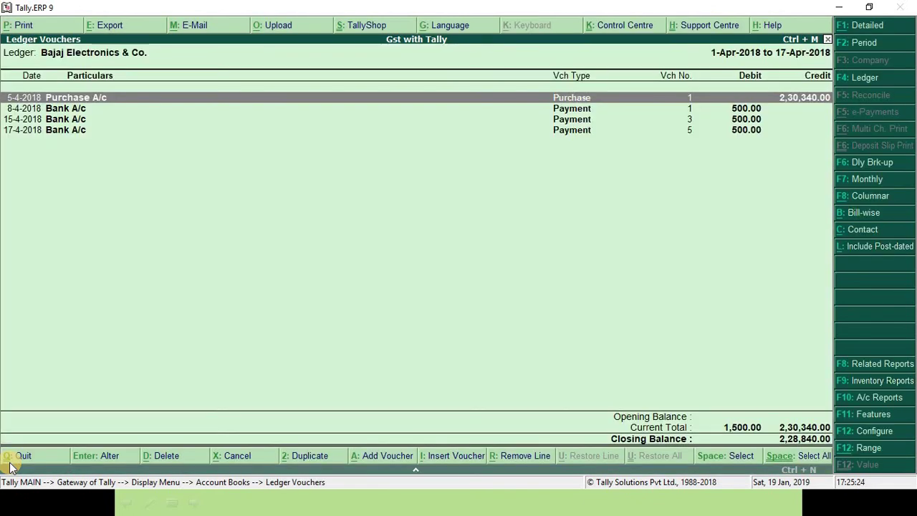
Open the 5-4-2018 purchase voucher and view its detailed tax analysis and the stock query for LG-185REF
key("Return")
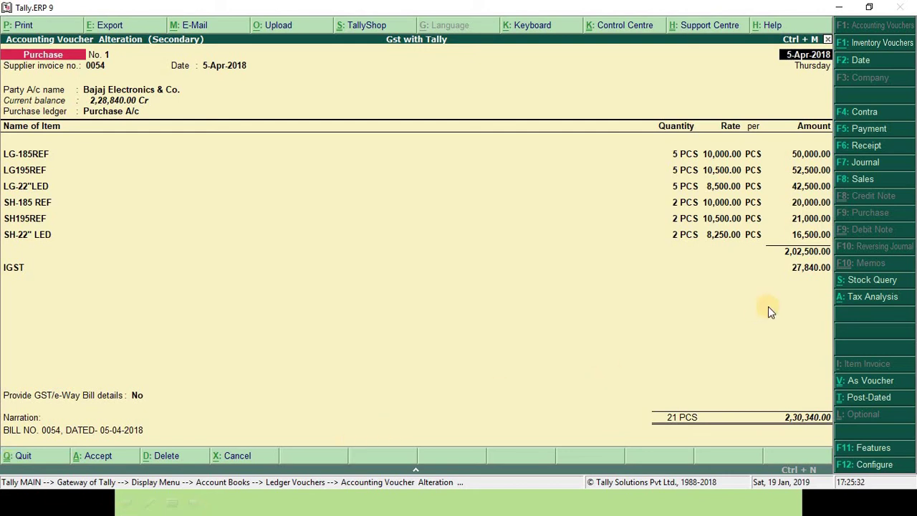
left_click(843, 307)
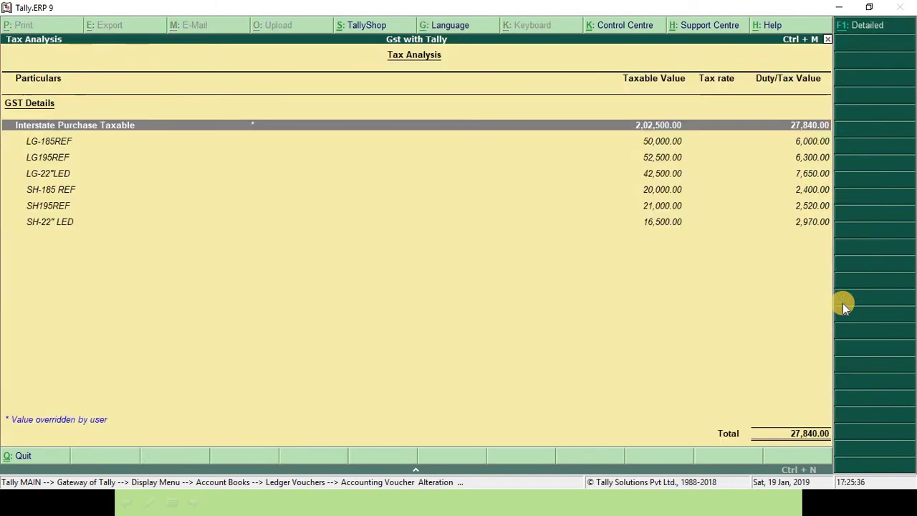
left_click(850, 33)
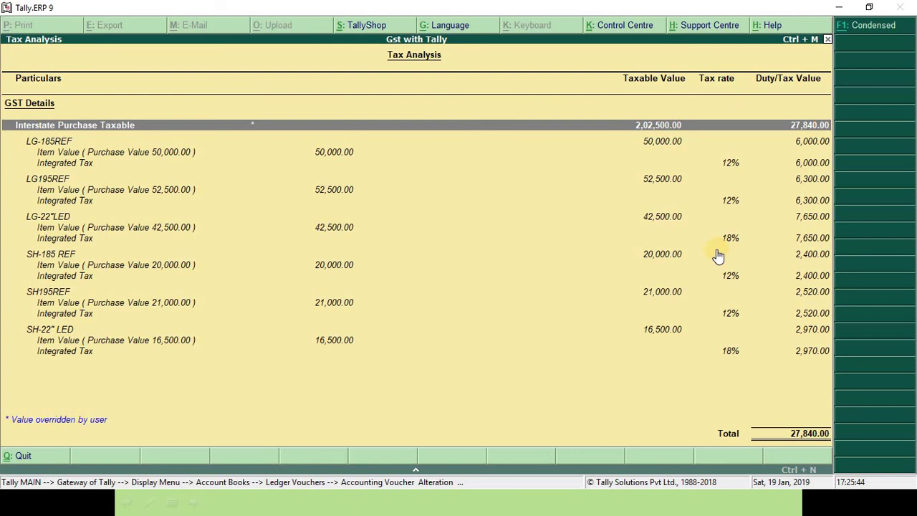
key("Escape")
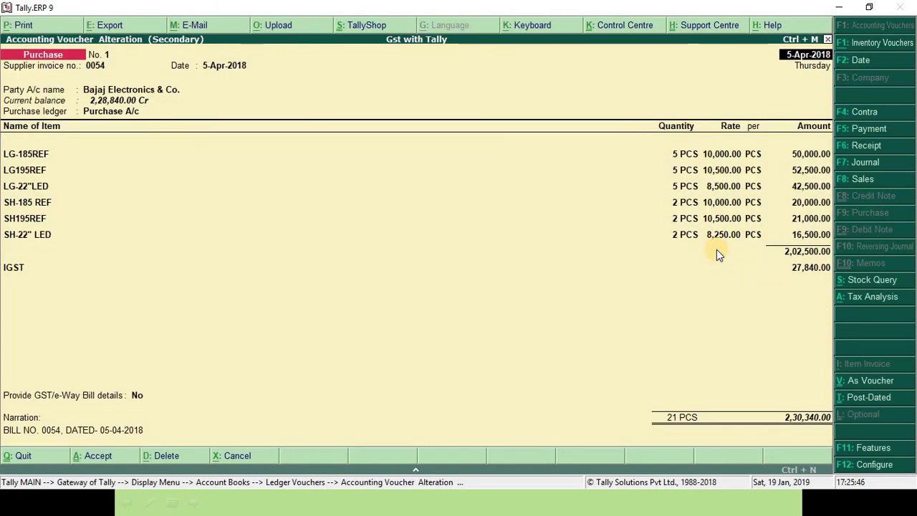
left_click(846, 285)
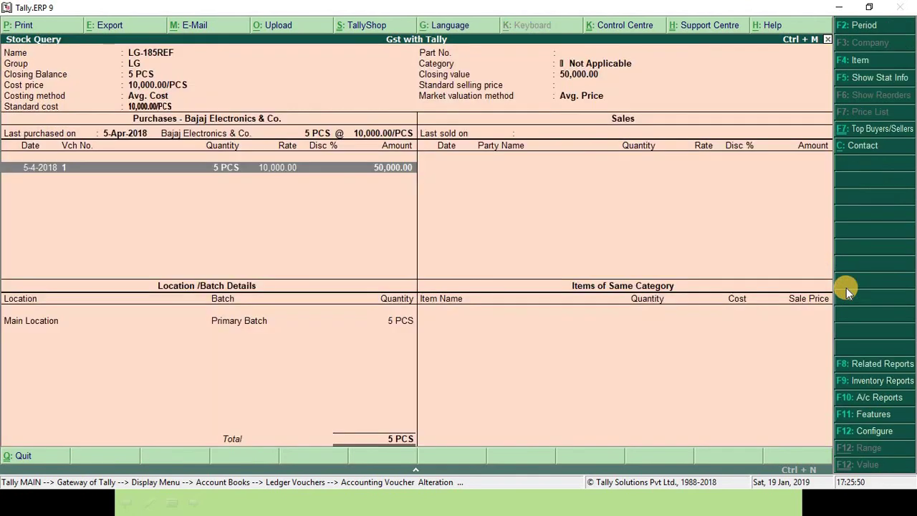
key("Escape")
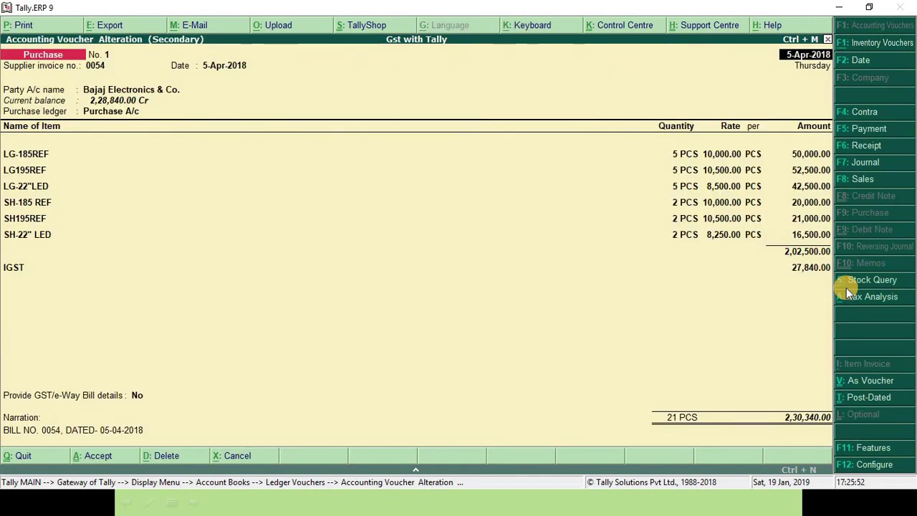
Close the purchase voucher and the ledger report and return to the Gateway of Tally
key("Escape")
key("y")
key("Escape")
key("Escape")
key("Escape")
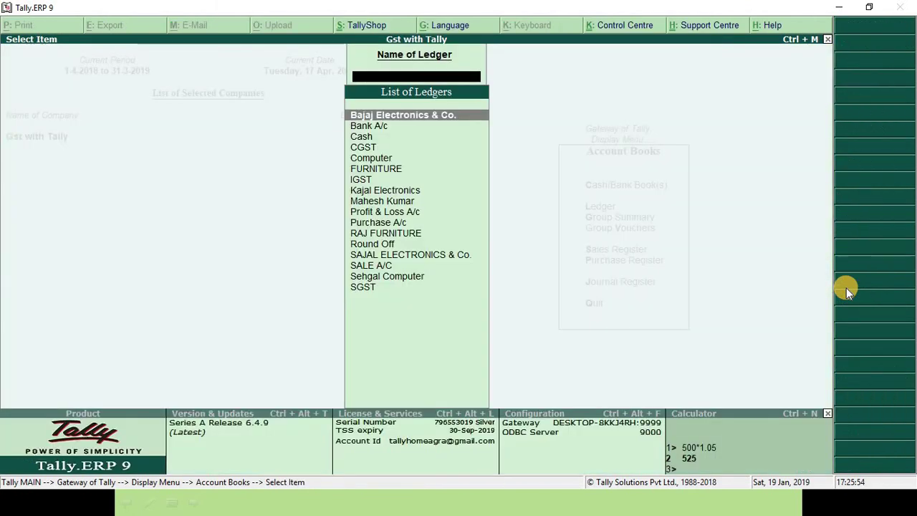
key("Escape")
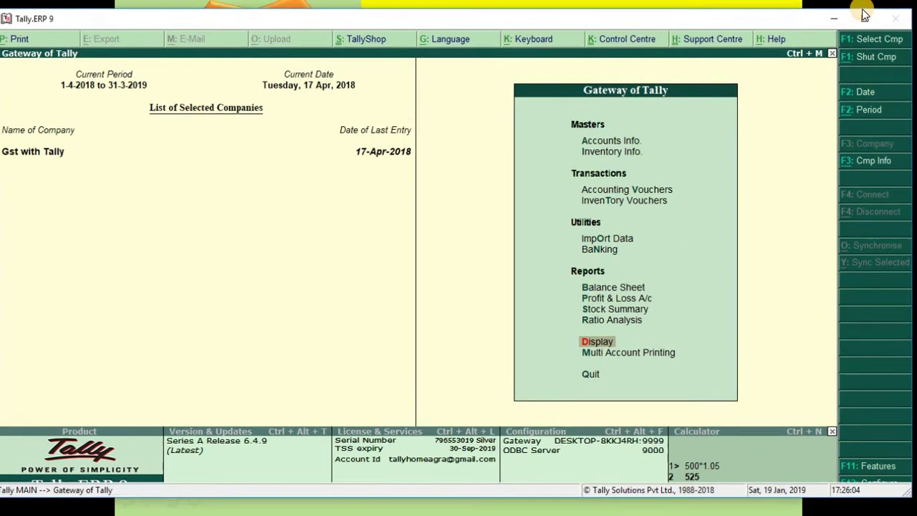
left_click(869, 6)
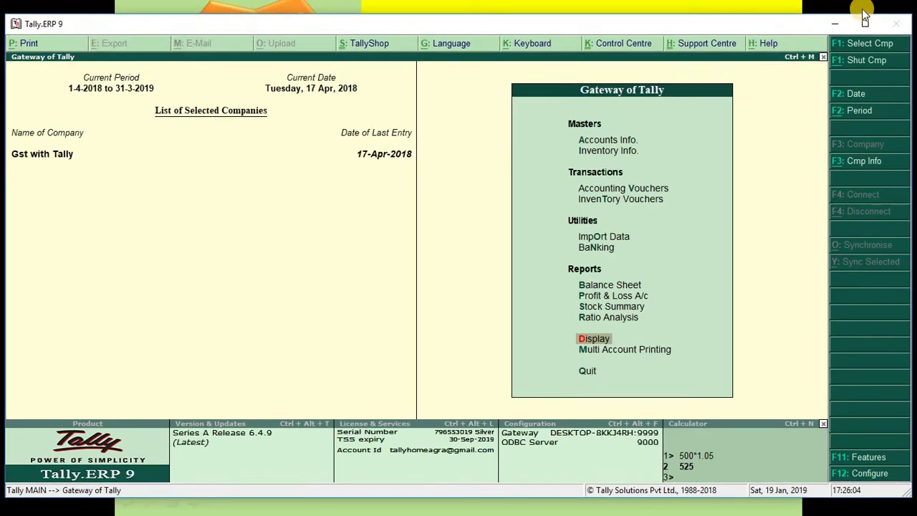
left_click(867, 22)
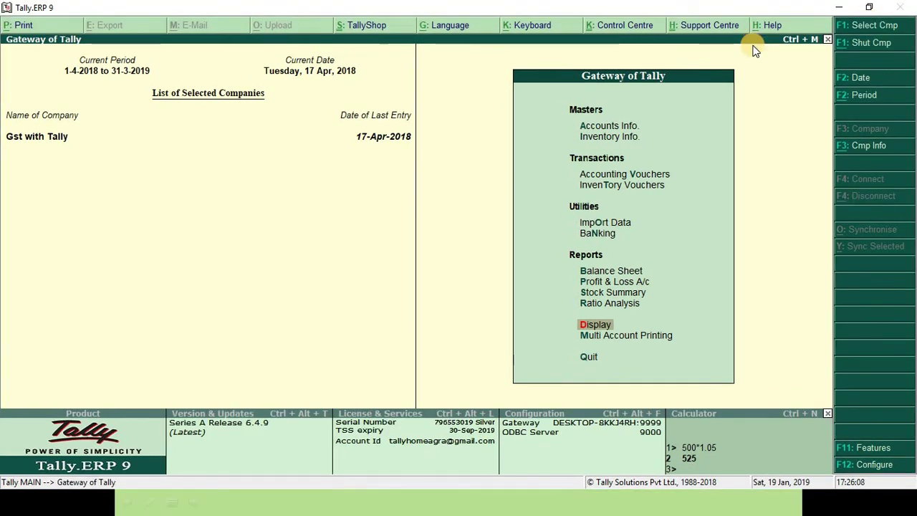
left_click(839, 6)
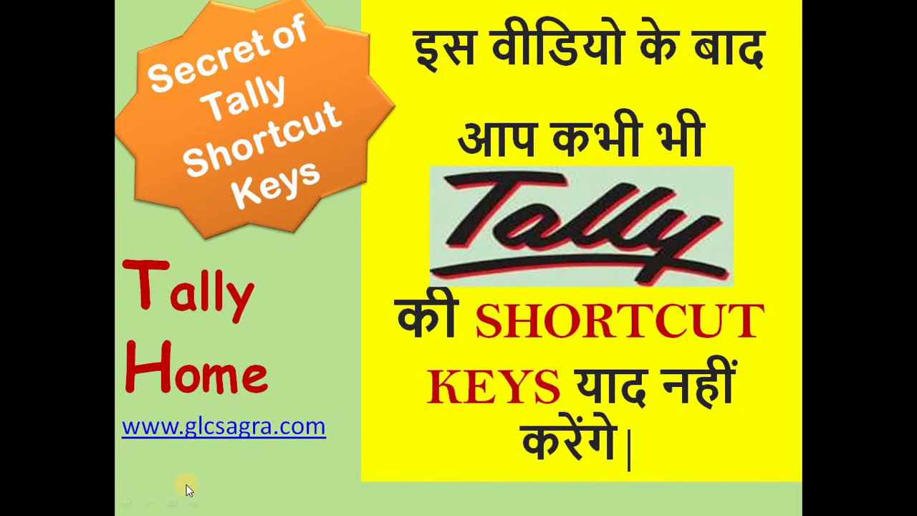
key("alt+Tab")
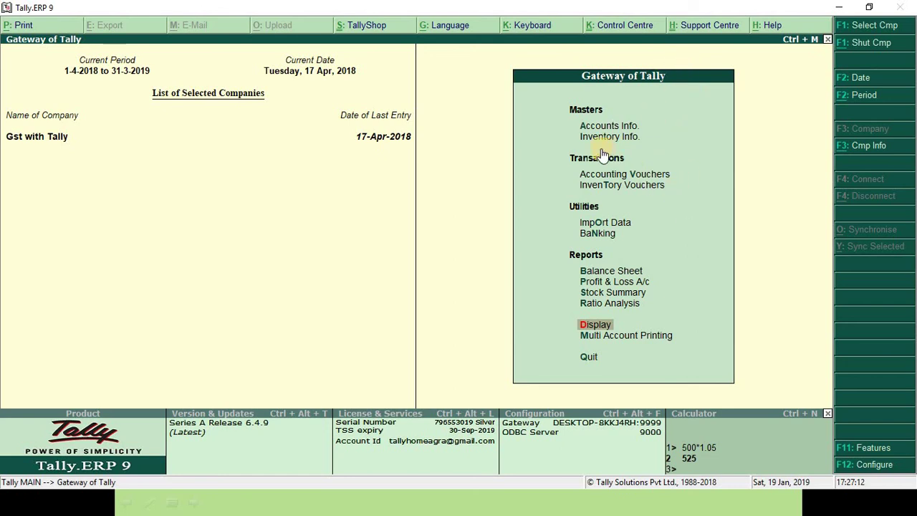
Start a new purchase voucher, switch its entry format to voucher mode and quit to the Gateway of Tally
left_click(642, 175)
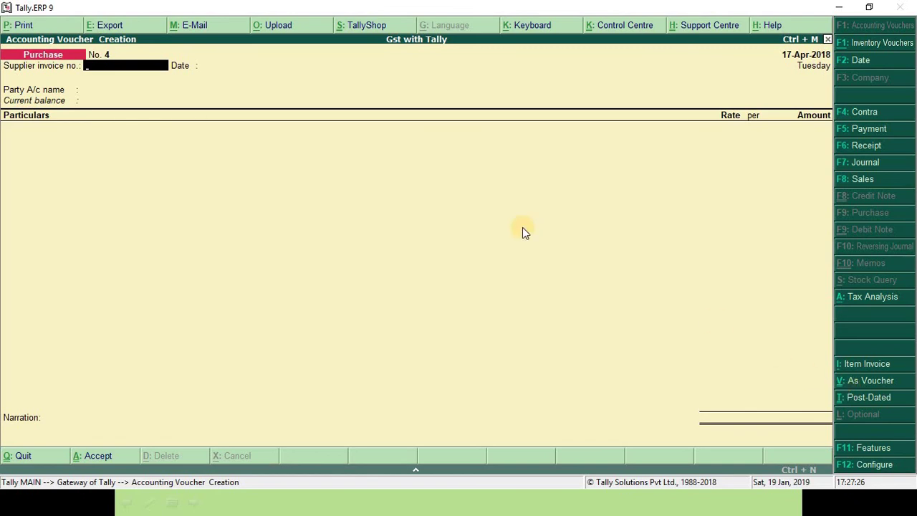
left_click(843, 387)
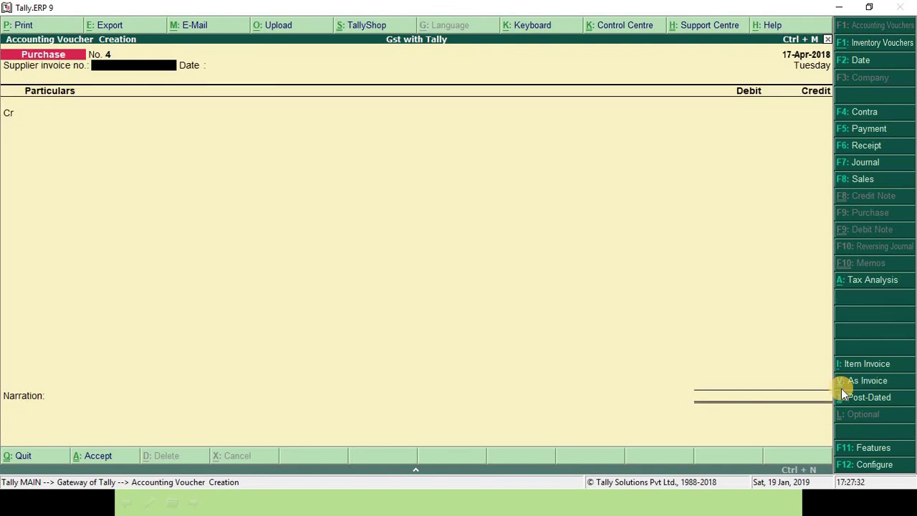
key("Escape")
key("y")
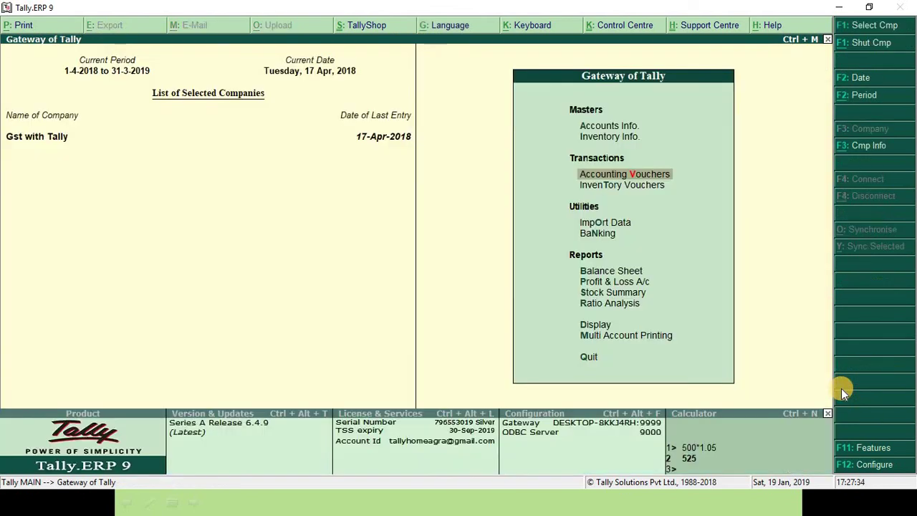
Reopen purchase voucher entry, return it to invoice mode and alternate between item and accounting invoice, leaving it on item invoice
key("Return")
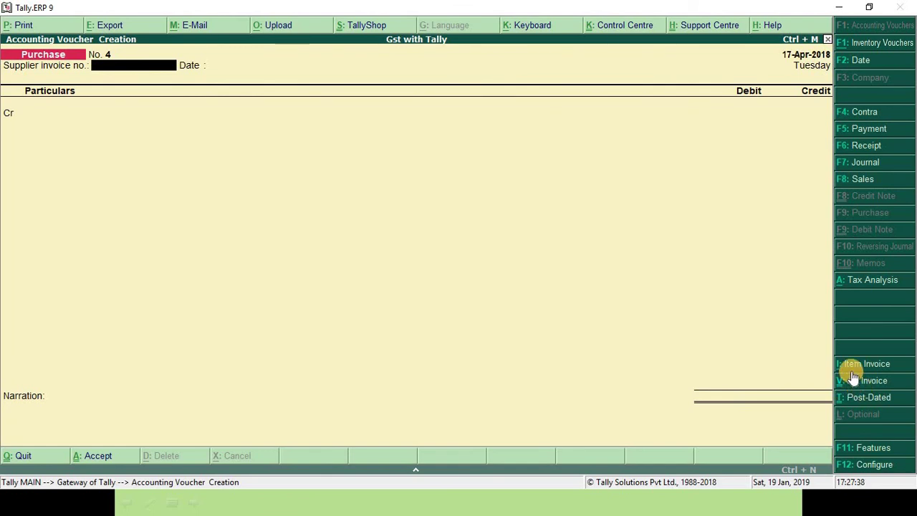
left_click(856, 383)
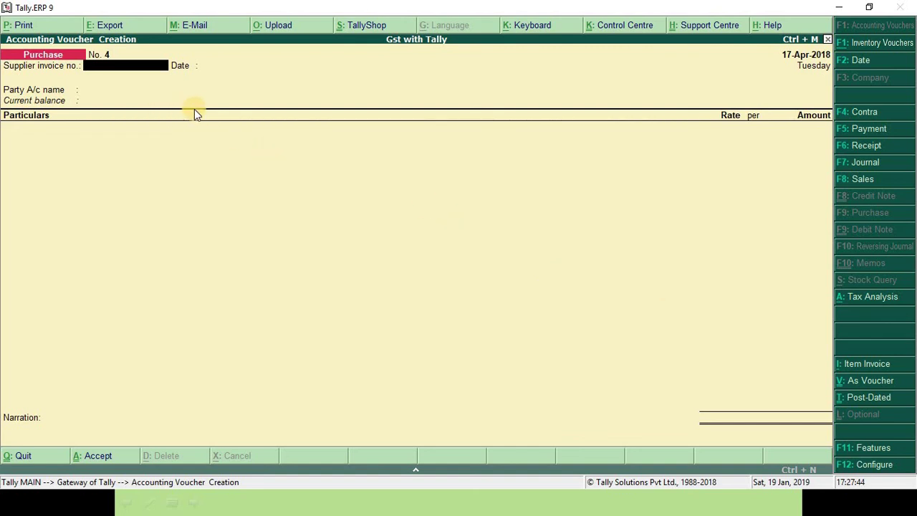
left_click(845, 367)
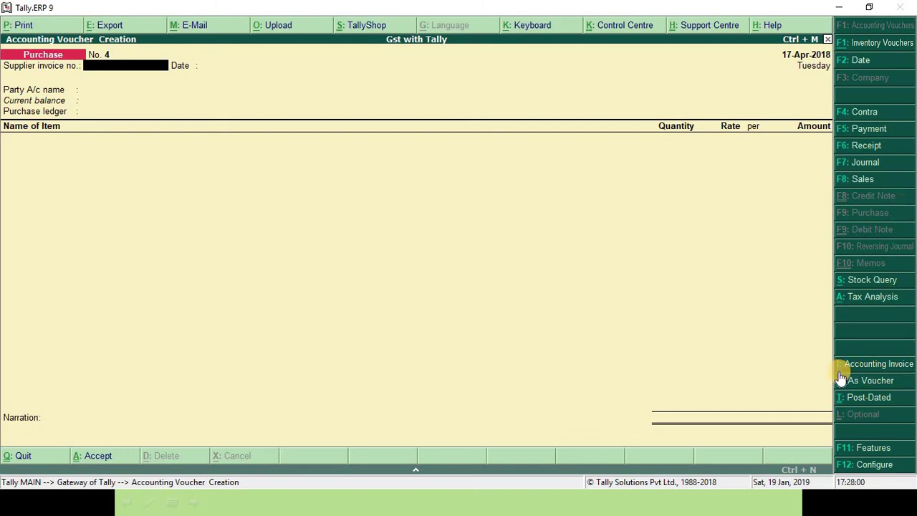
left_click(844, 368)
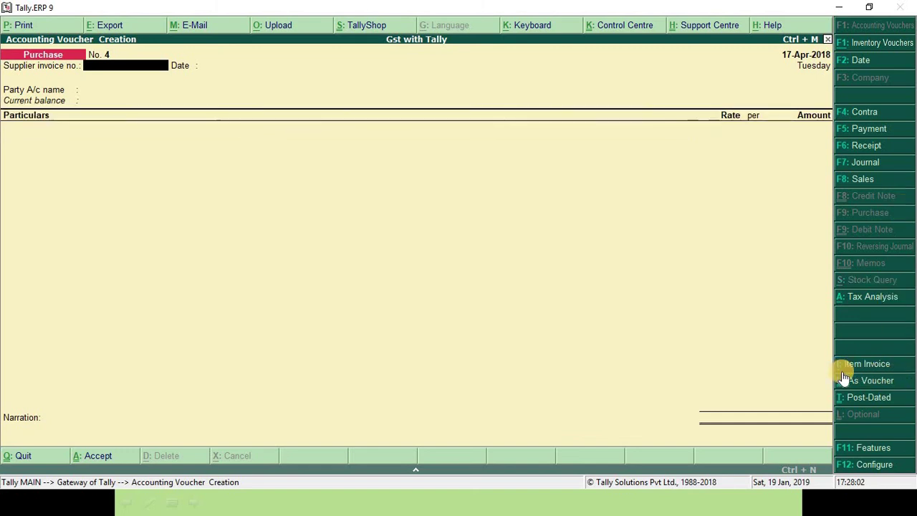
left_click(843, 370)
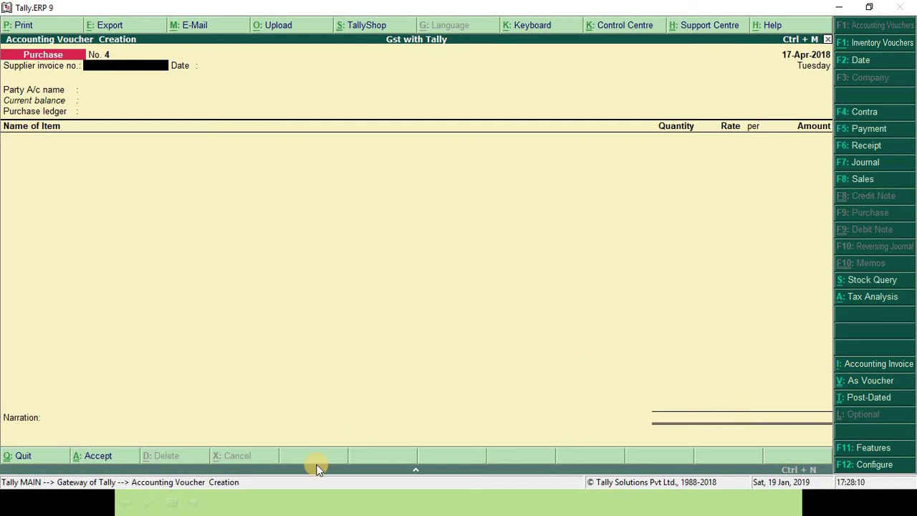
Quit the purchase voucher without saving and switch to the tally basic PowerPoint slide show
key("Escape")
key("alt+Tab")
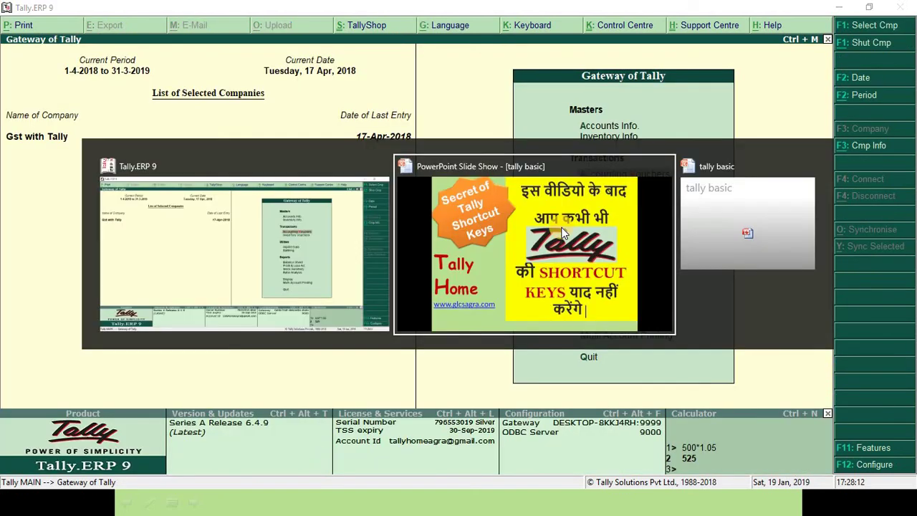